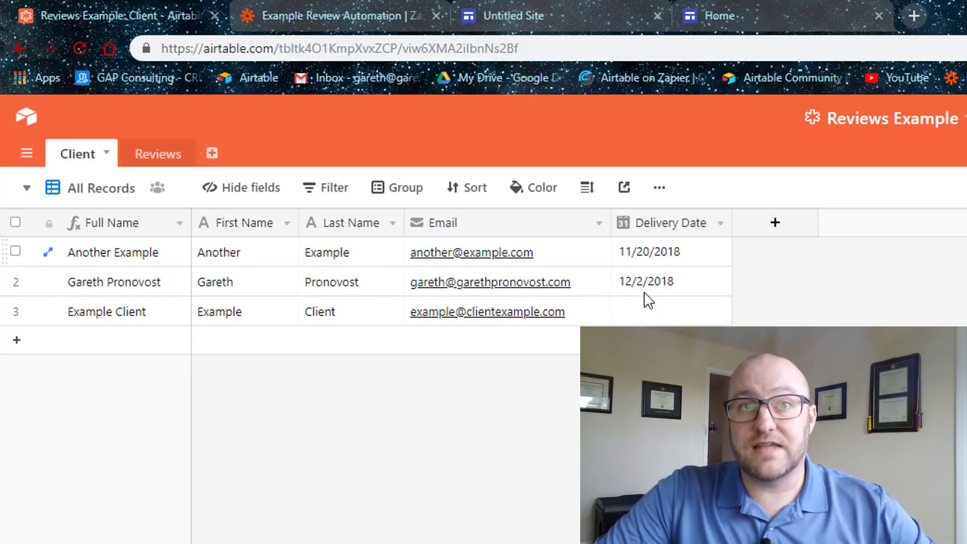
# Check that the Completed Projects view hides clients with an empty Delivery Date.
pyautogui.click(95, 196)
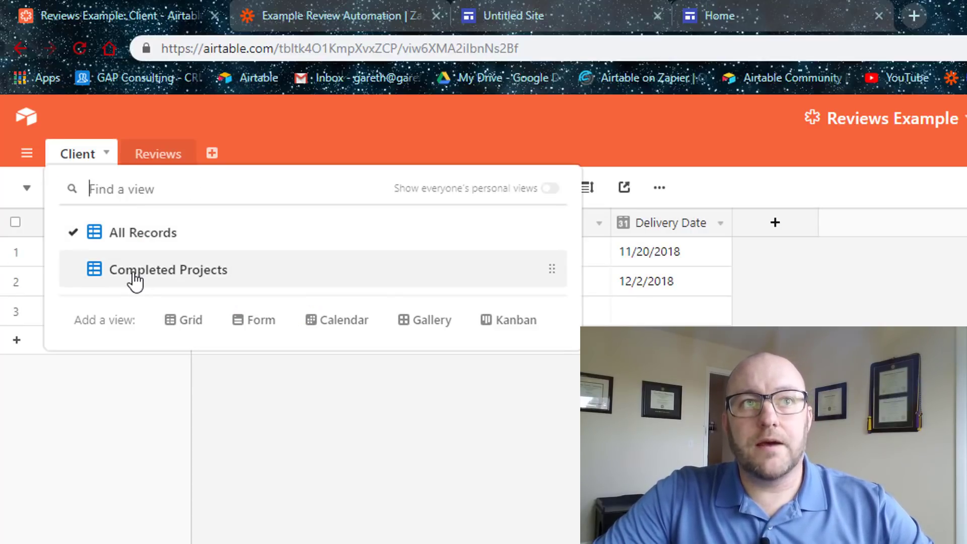
pyautogui.click(135, 273)
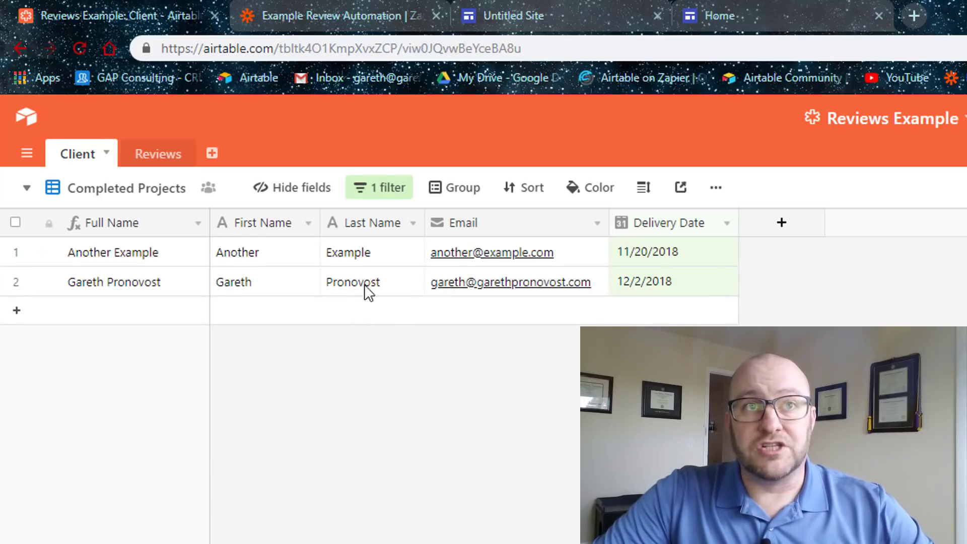
pyautogui.click(387, 193)
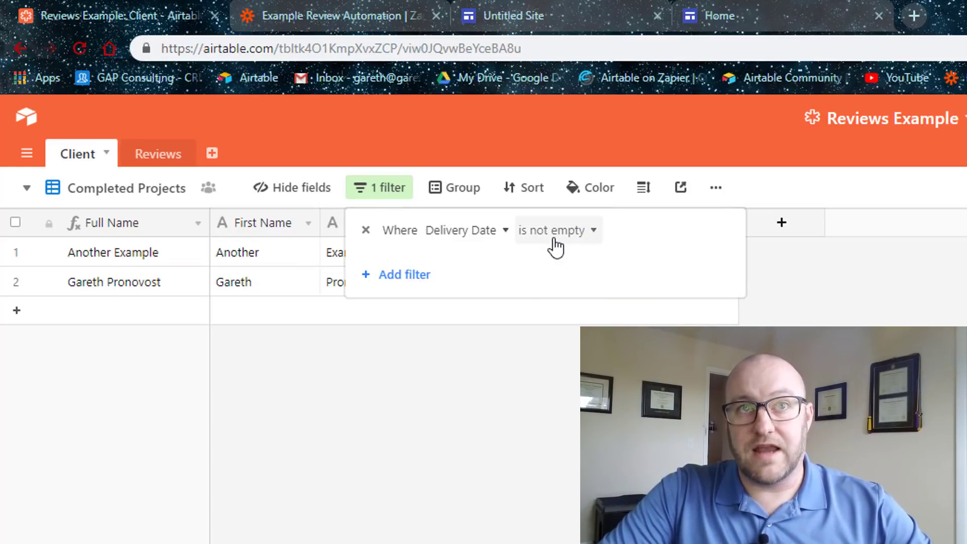
pyautogui.click(457, 447)
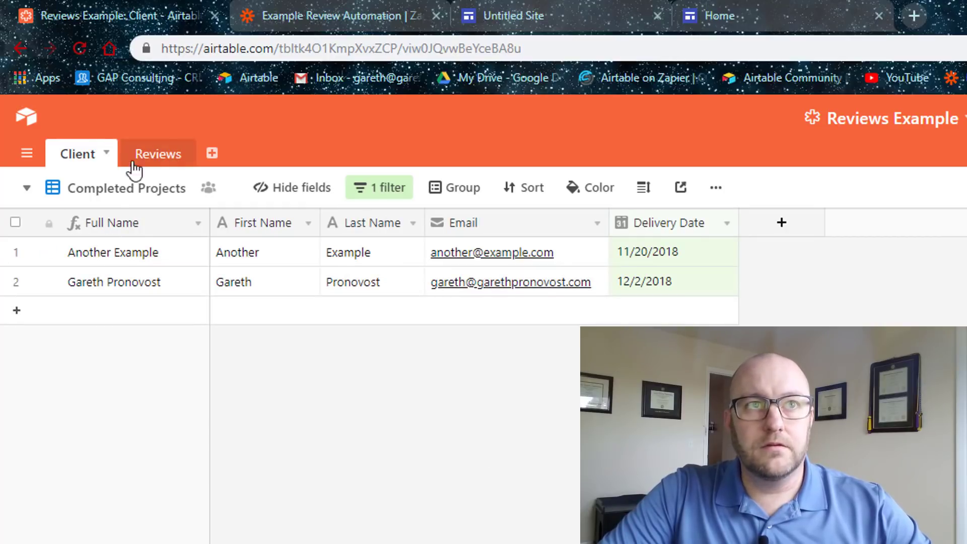
# Return to All Records and look over the second client's name and email.
pyautogui.click(134, 189)
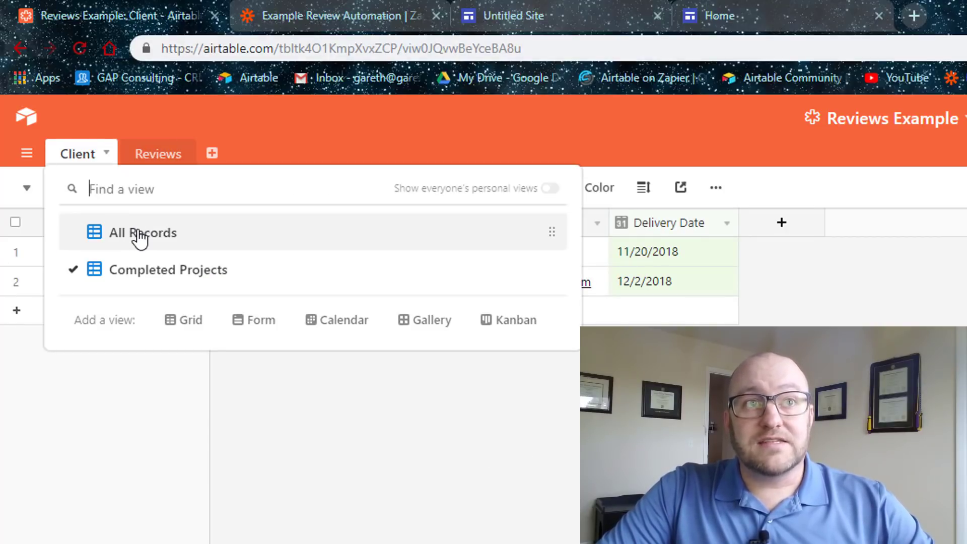
pyautogui.click(140, 237)
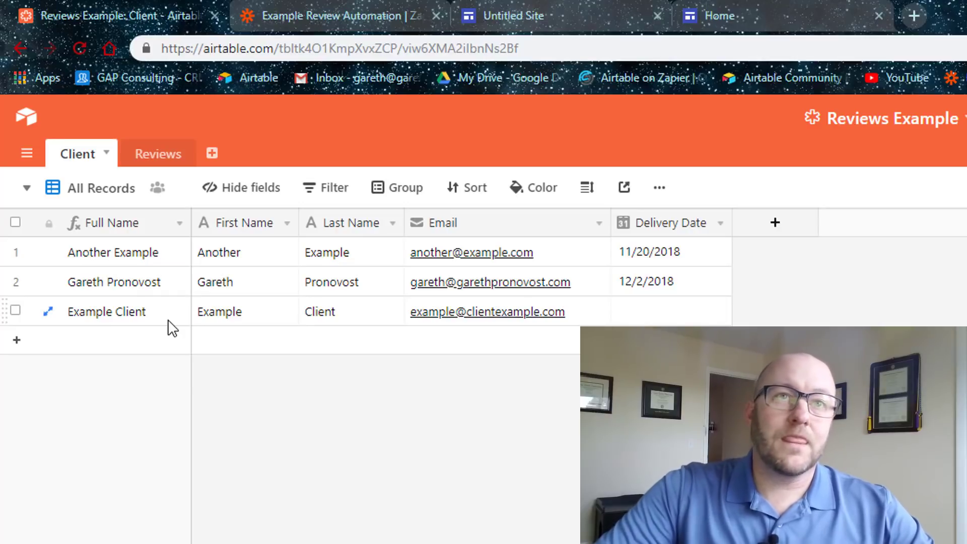
pyautogui.click(142, 290)
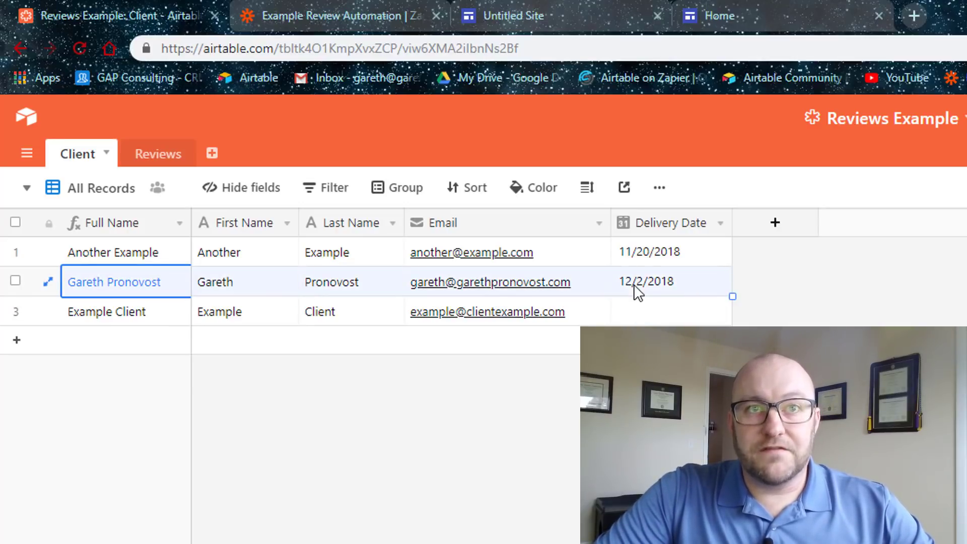
pyautogui.click(593, 290)
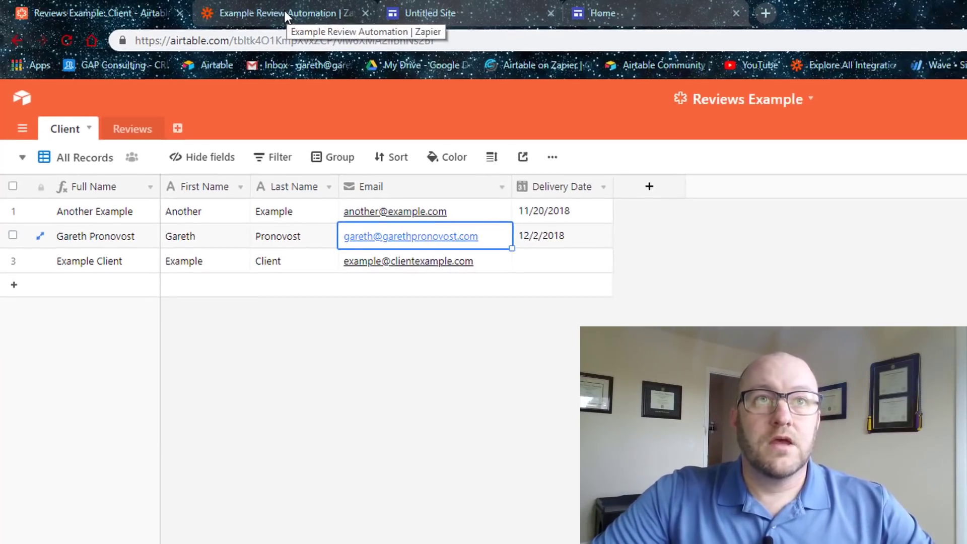
# Match Record B's 2018-12-02 Delivery Date against Airtable and continue with it as the trigger sample.
pyautogui.click(339, 13)
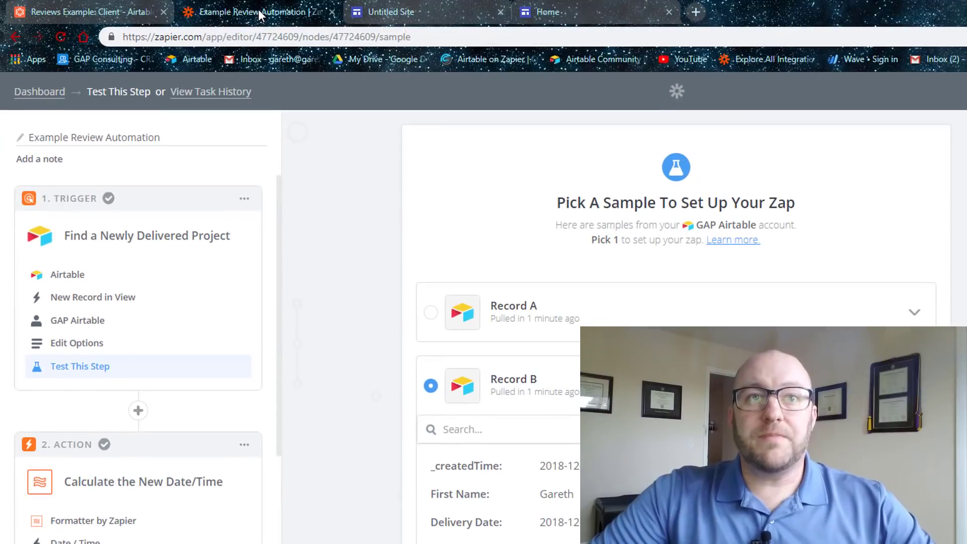
pyautogui.scroll(-3, 565, 397)
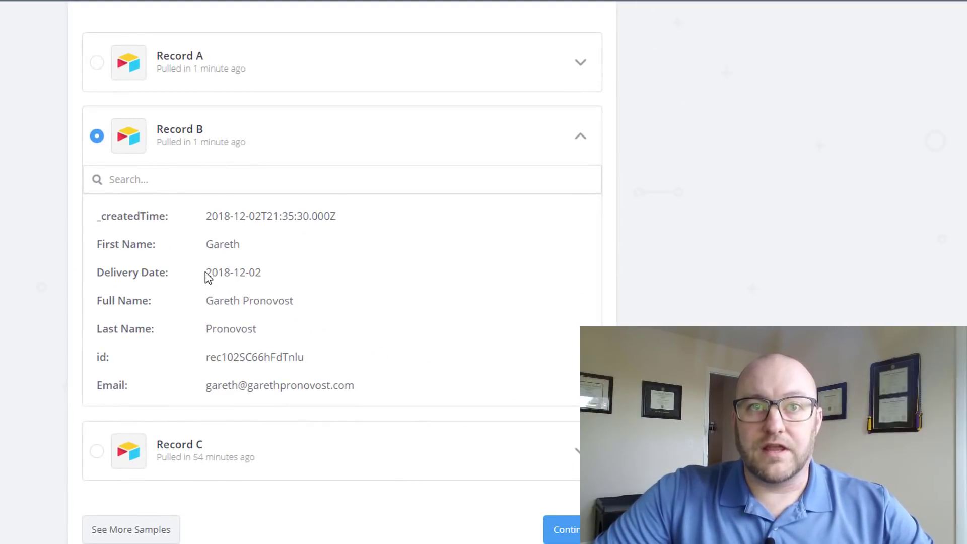
pyautogui.moveTo(207, 272); pyautogui.dragTo(269, 272)
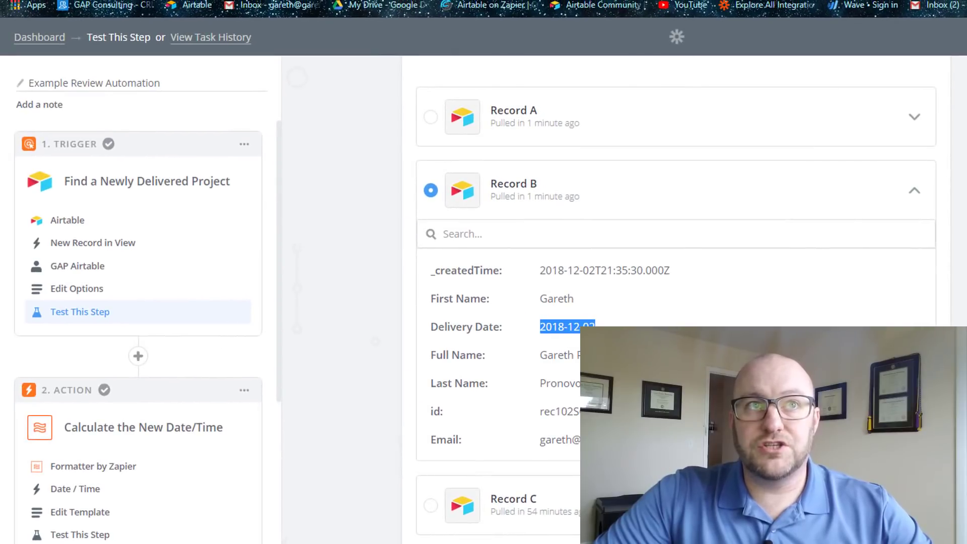
pyautogui.hotkey('ctrl', 'Tab')
pyautogui.click(528, 164)
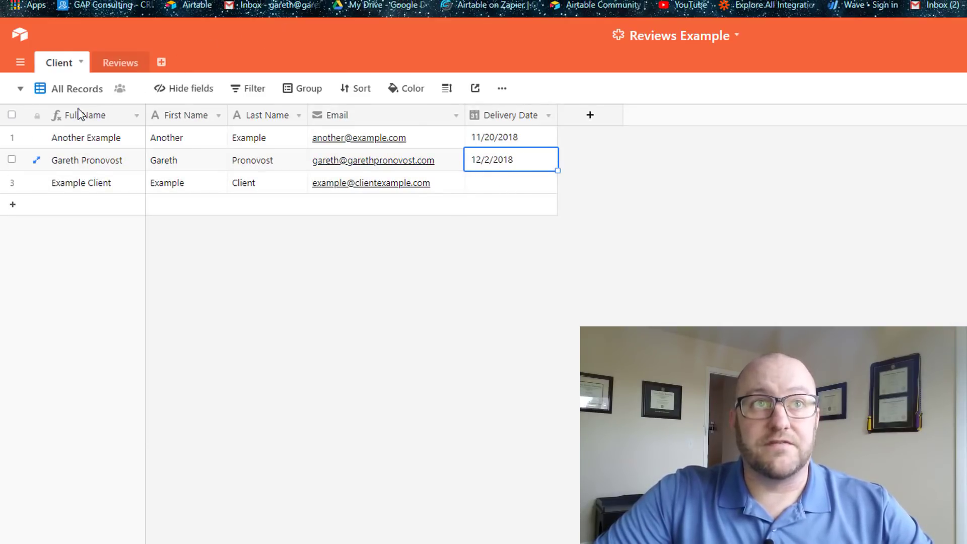
pyautogui.hotkey('ctrl', 'Tab')
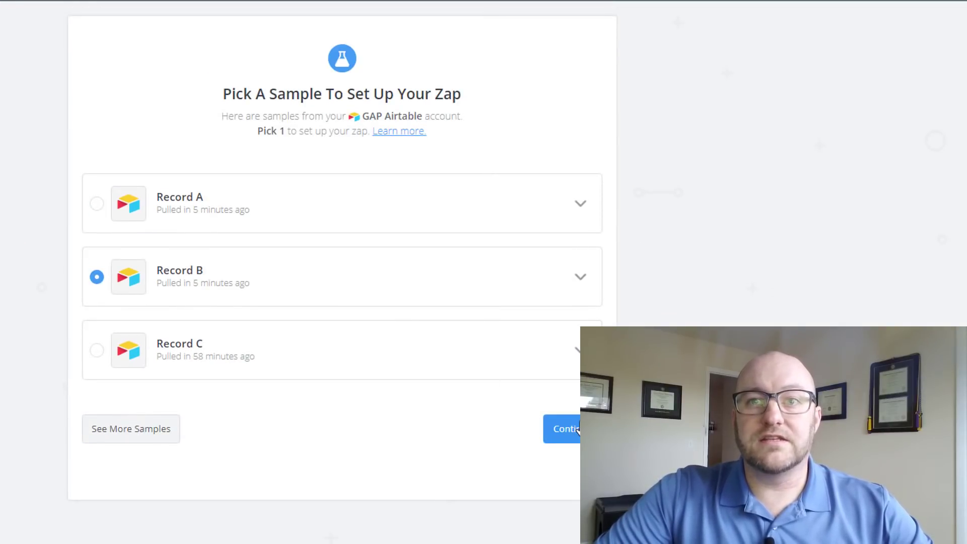
pyautogui.click(574, 429)
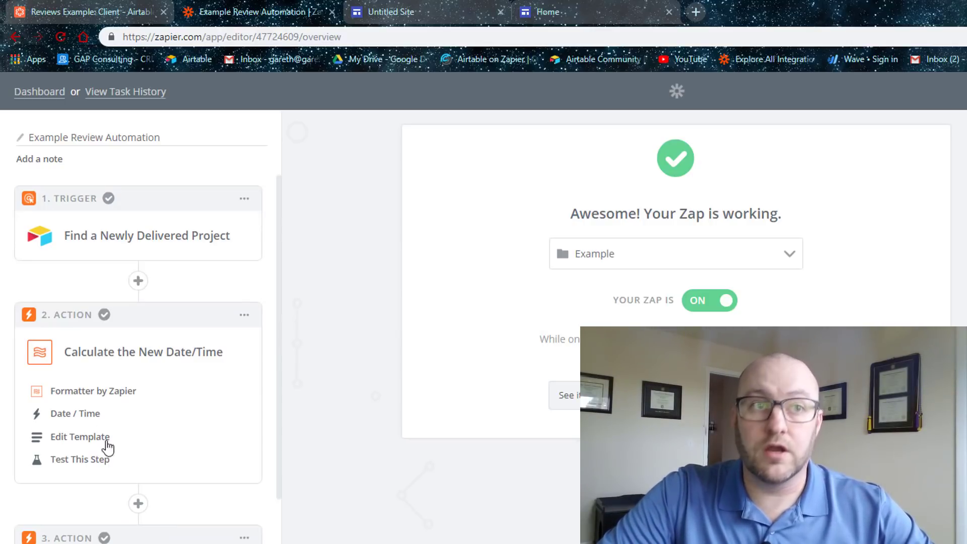
# Confirm the date step adds +2 weeks 10 hours, keep its output format, and continue.
pyautogui.click(78, 438)
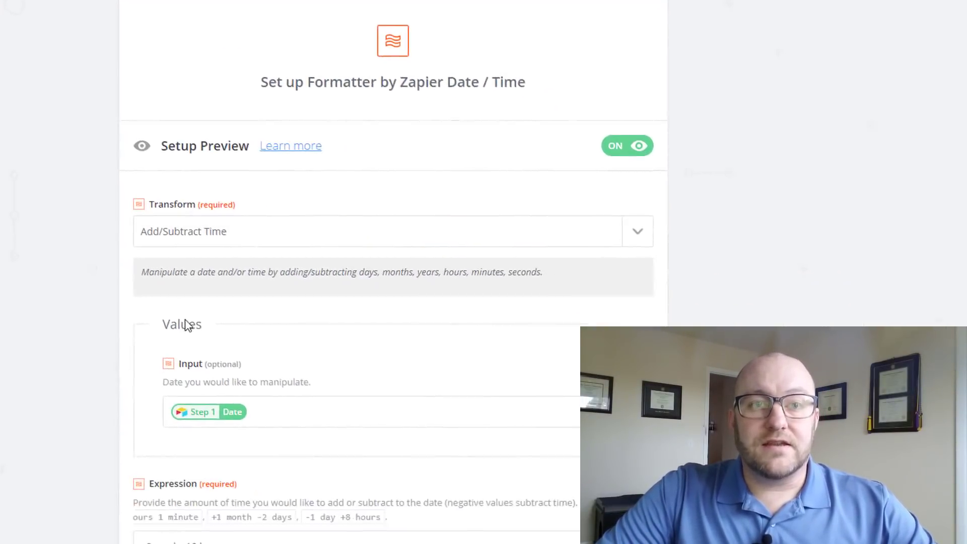
pyautogui.scroll(-5, 423, 250)
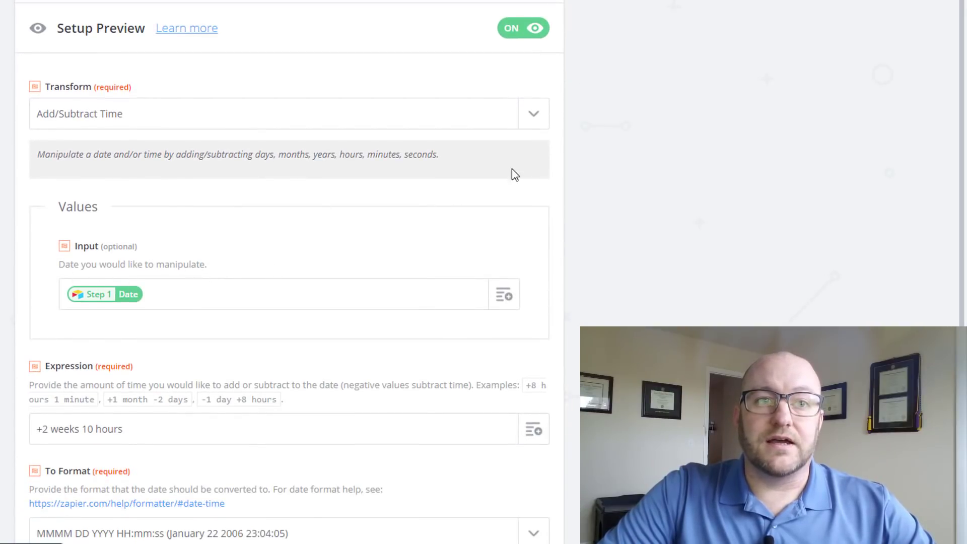
pyautogui.scroll(-1, 664, 203)
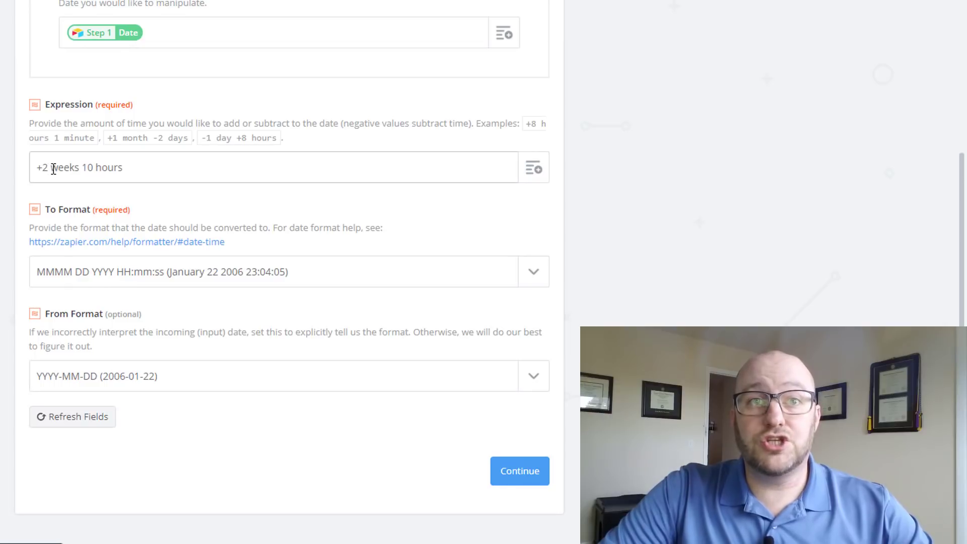
pyautogui.click(140, 272)
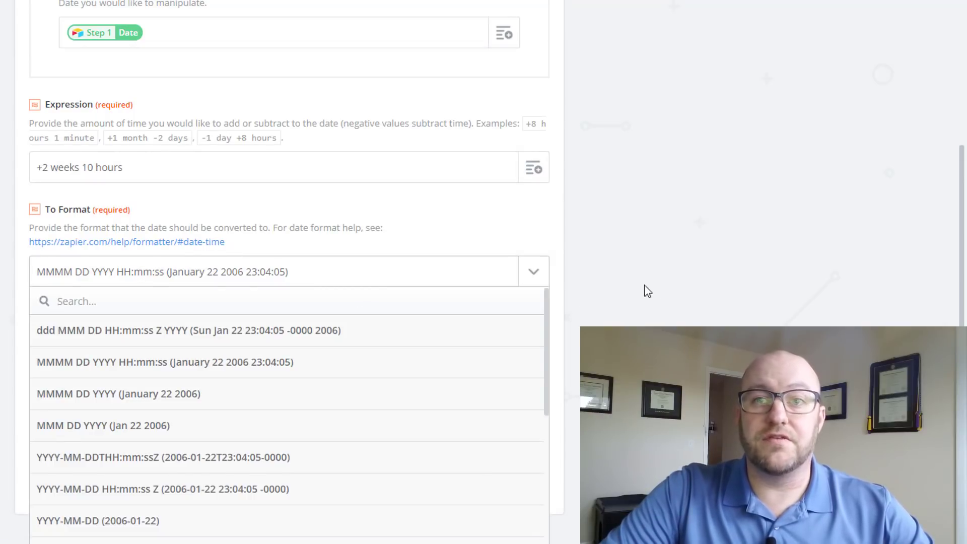
pyautogui.click(463, 274)
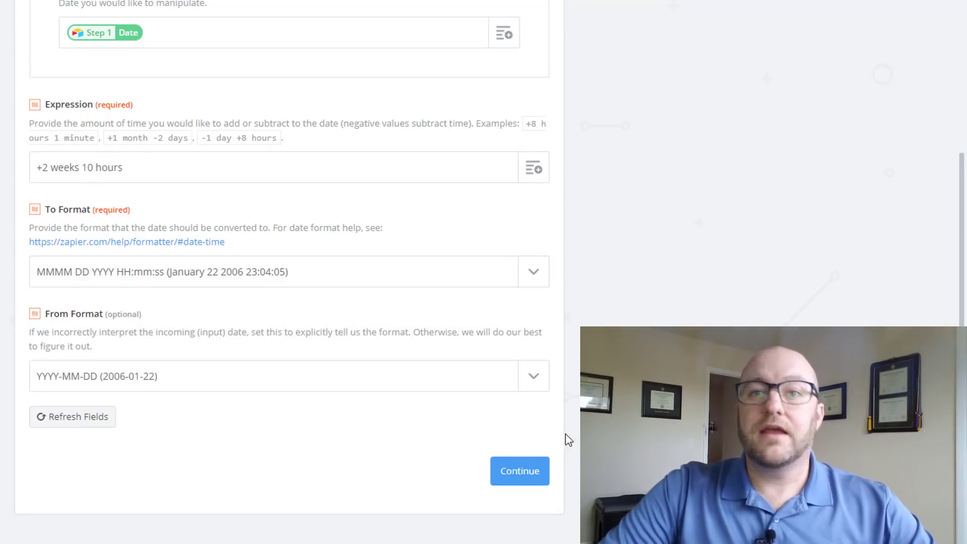
pyautogui.click(528, 477)
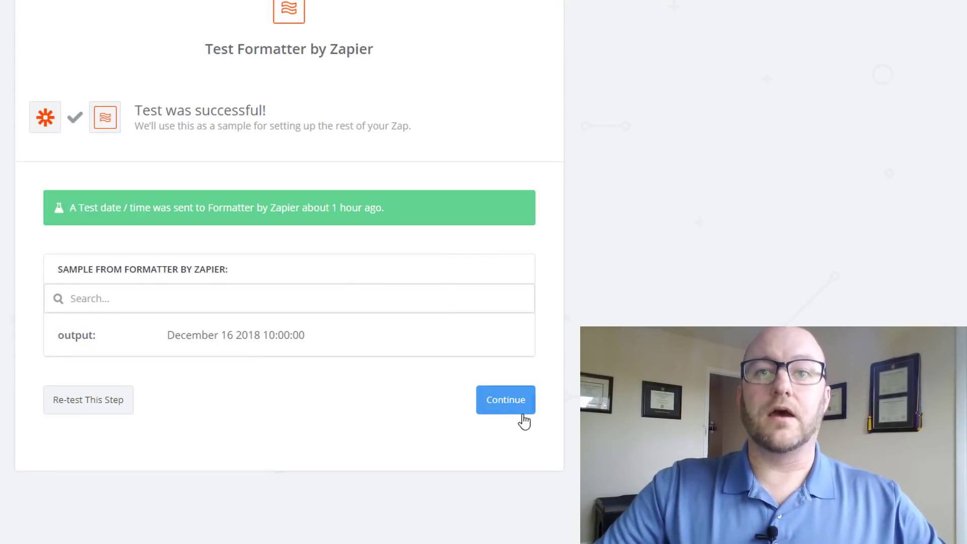
# Test the date step, verify it outputs December 16 2018 10:00:00, and continue.
pyautogui.click(103, 397)
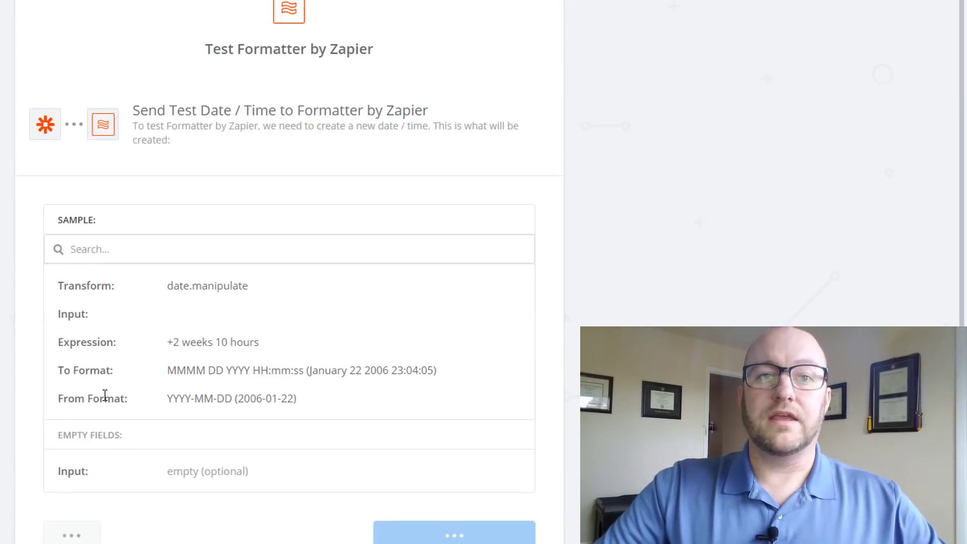
pyautogui.scroll(-2, 579, 316)
pyautogui.scroll(-1, 579, 316)
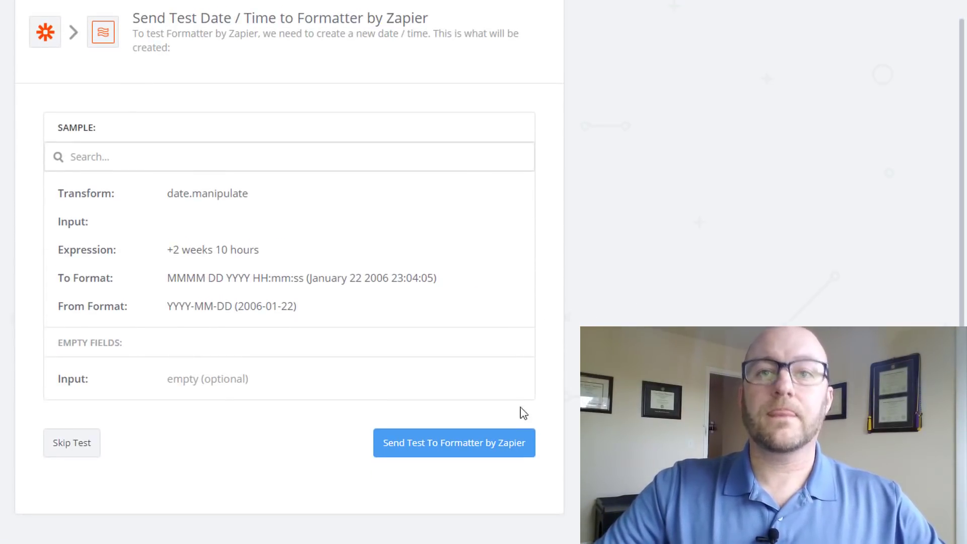
pyautogui.click(479, 447)
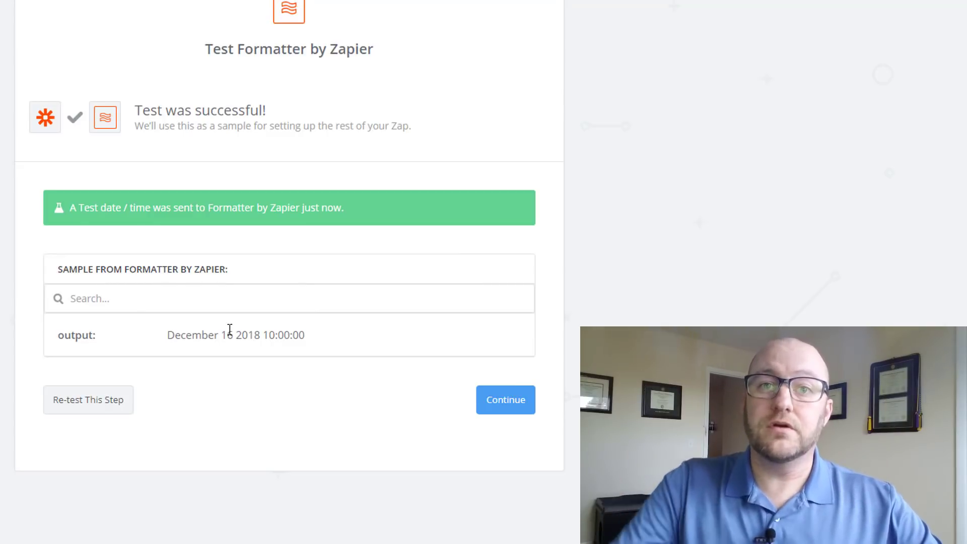
pyautogui.moveTo(219, 335); pyautogui.dragTo(313, 336)
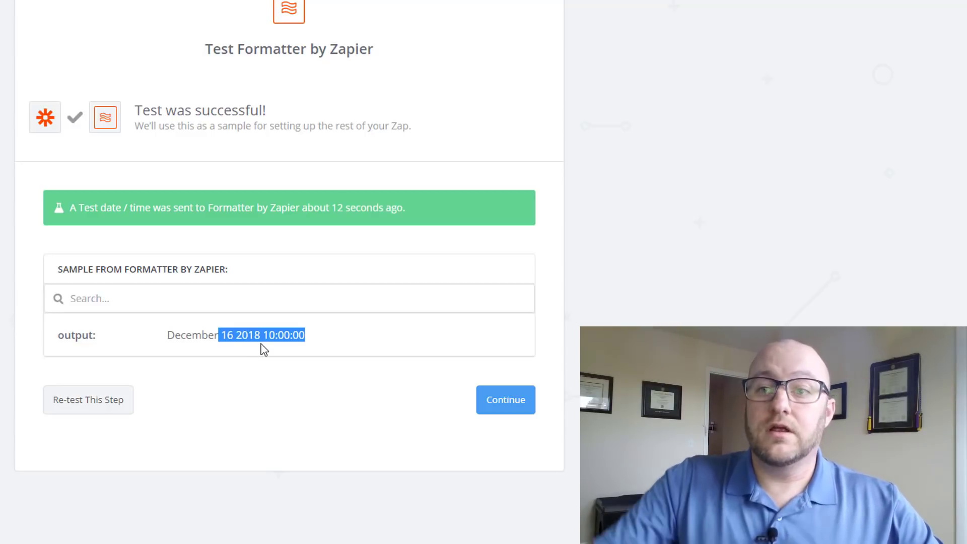
pyautogui.click(937, 533)
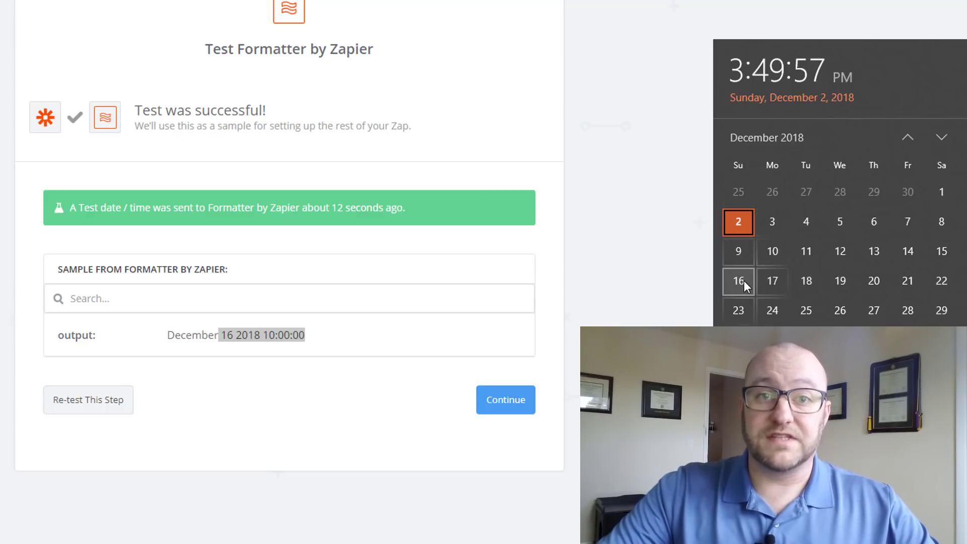
pyautogui.click(205, 341)
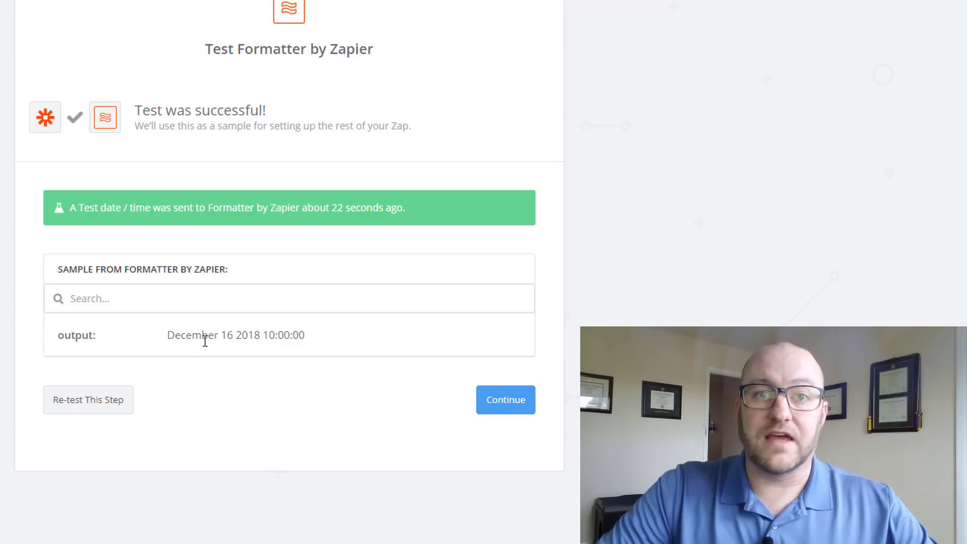
pyautogui.moveTo(205, 341); pyautogui.dragTo(315, 332)
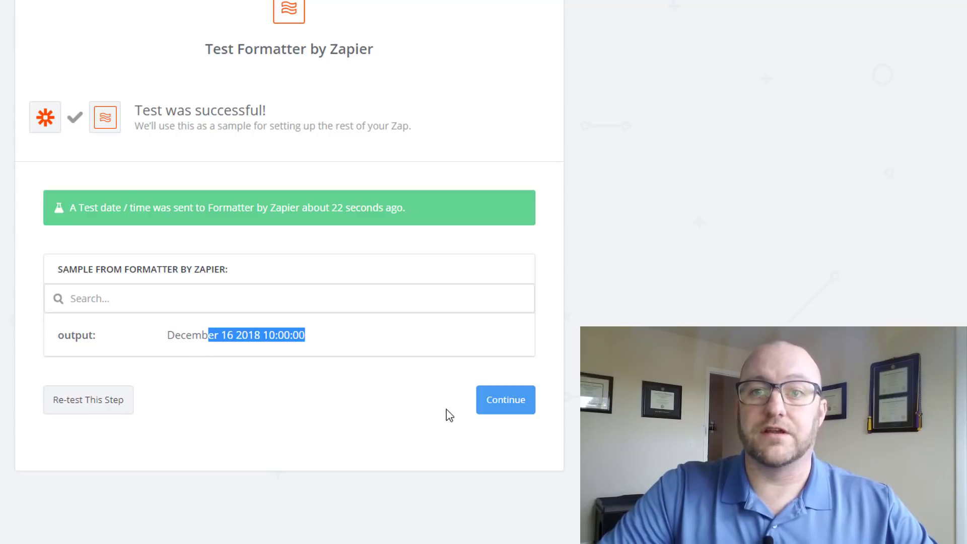
pyautogui.click(501, 402)
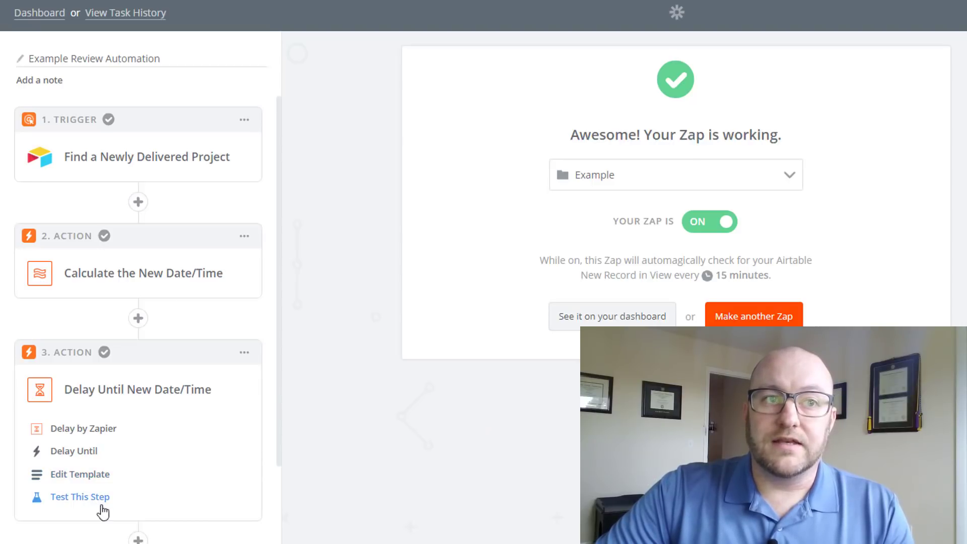
# Test the delay step until the Step 2 date, releasing at 2018-12-16T10:00:00-07:00.
pyautogui.click(96, 504)
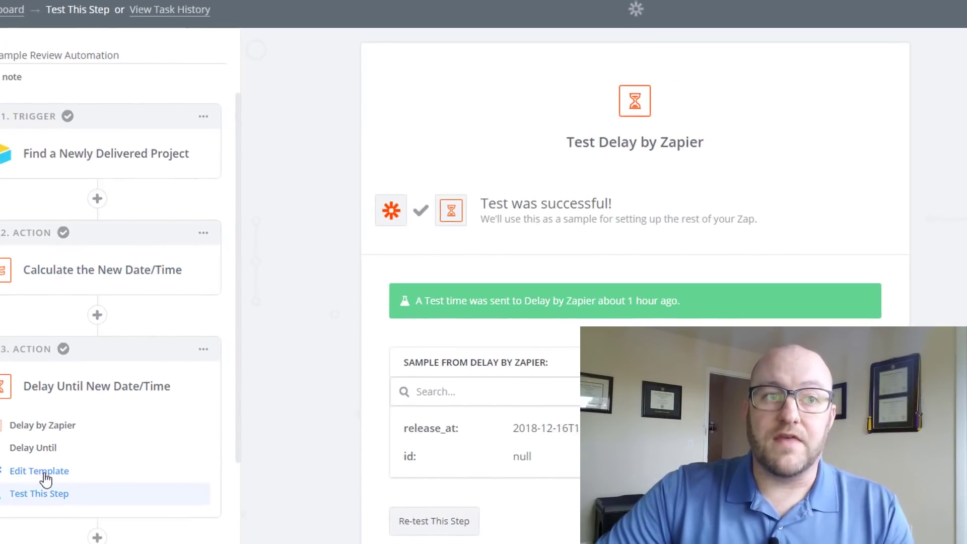
pyautogui.click(44, 474)
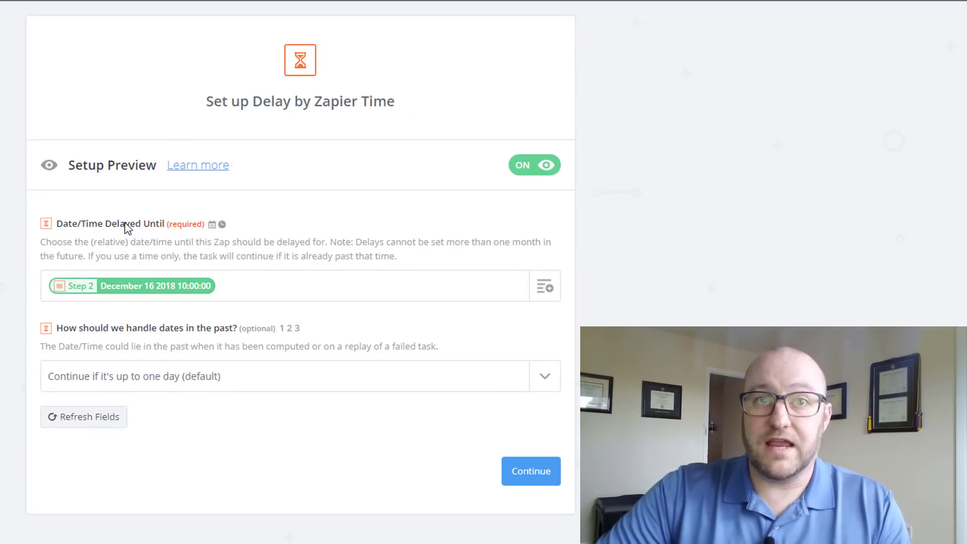
pyautogui.click(530, 471)
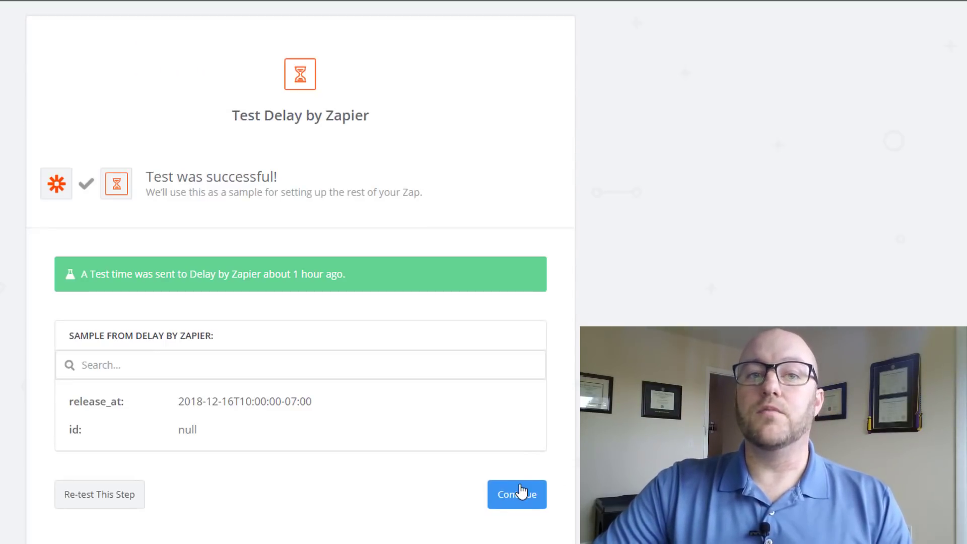
pyautogui.click(516, 495)
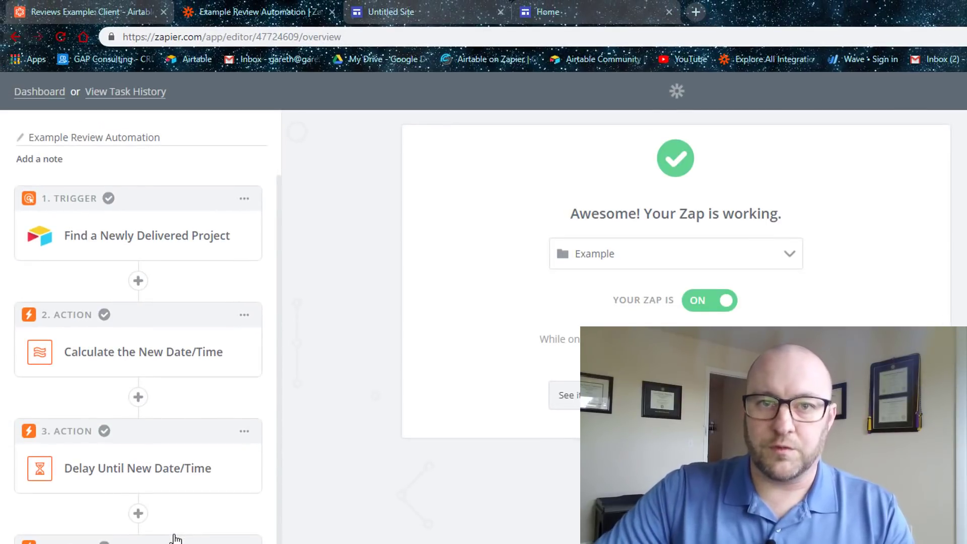
pyautogui.scroll(-2, 178, 539)
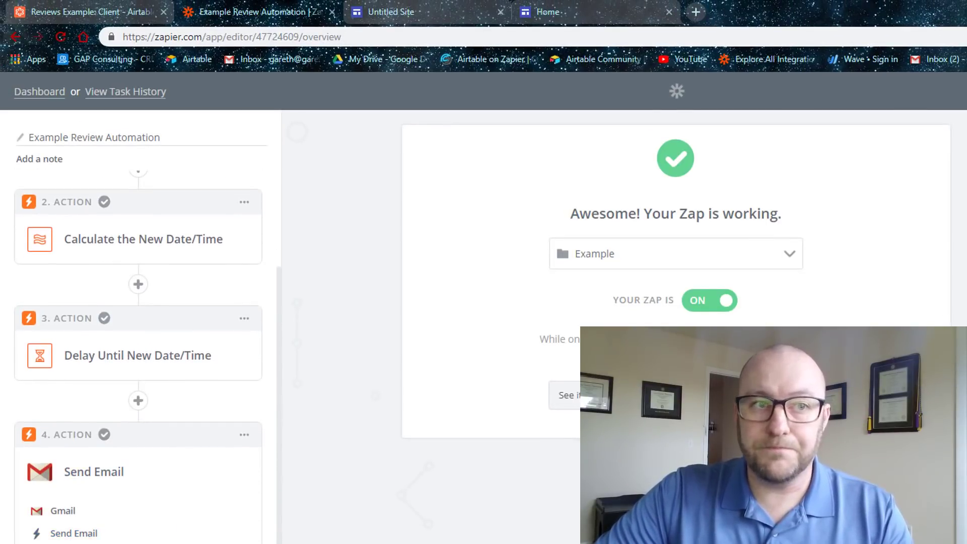
# Review the Send Email step's To, Subject and HTML body, then continue to testing.
pyautogui.click(179, 534)
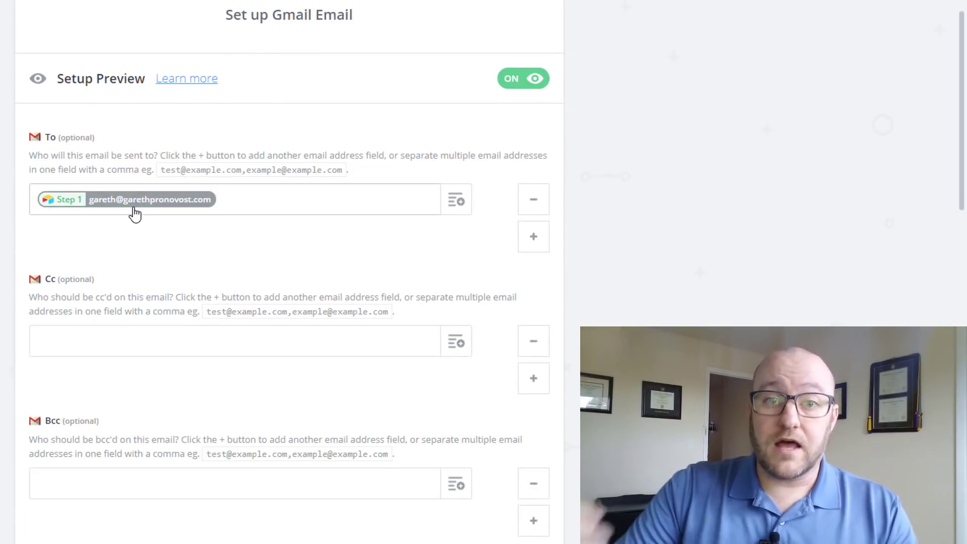
pyautogui.scroll(-5, 272, 208)
pyautogui.scroll(-8, 272, 208)
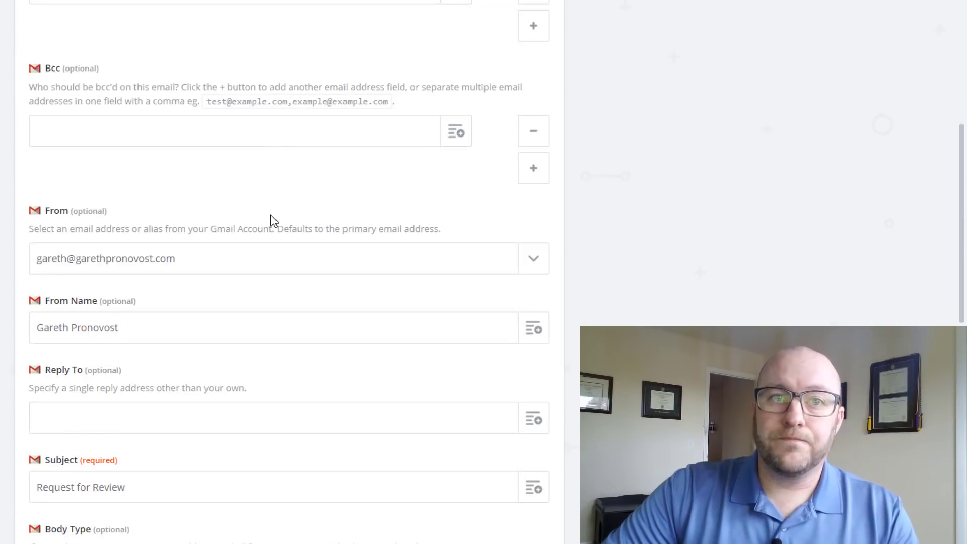
pyautogui.scroll(-2, 243, 262)
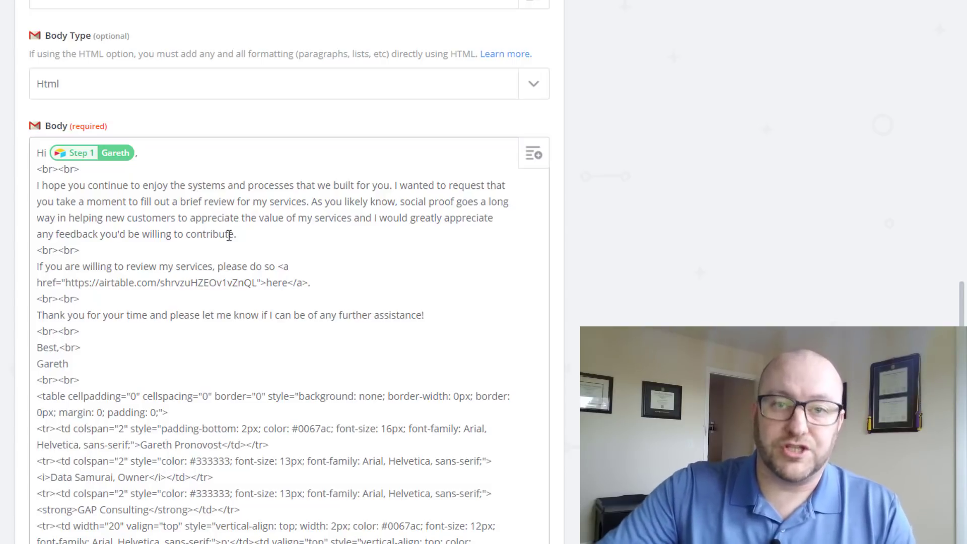
pyautogui.scroll(-5, 345, 360)
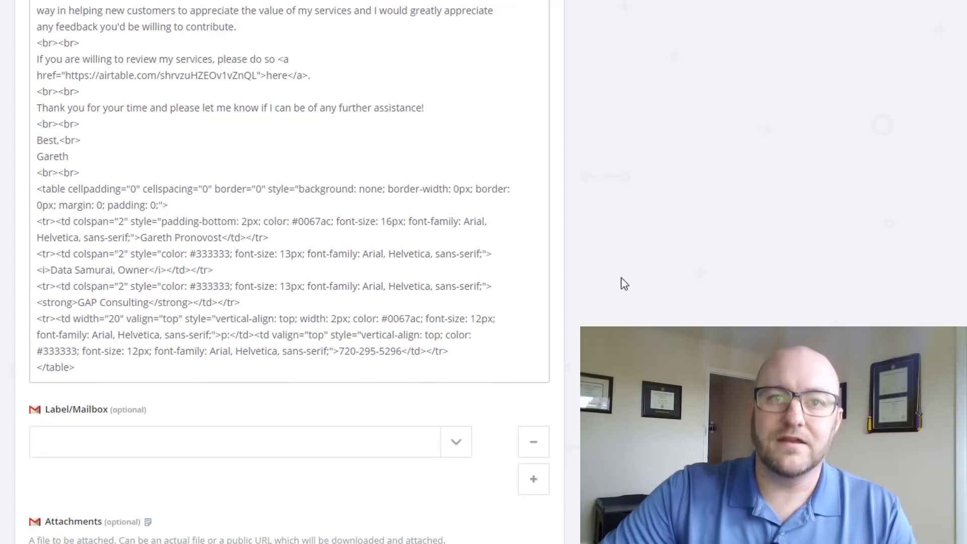
pyautogui.scroll(-2, 654, 284)
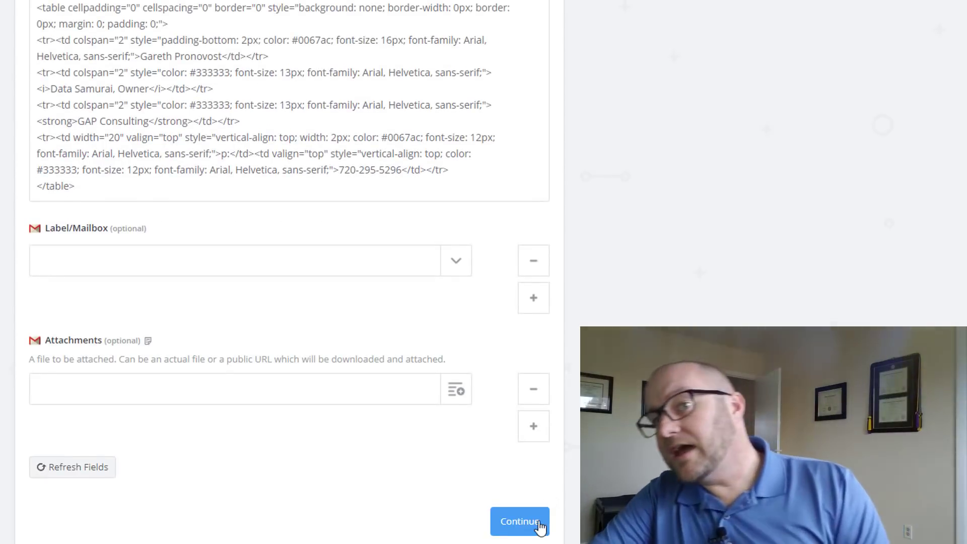
pyautogui.click(537, 527)
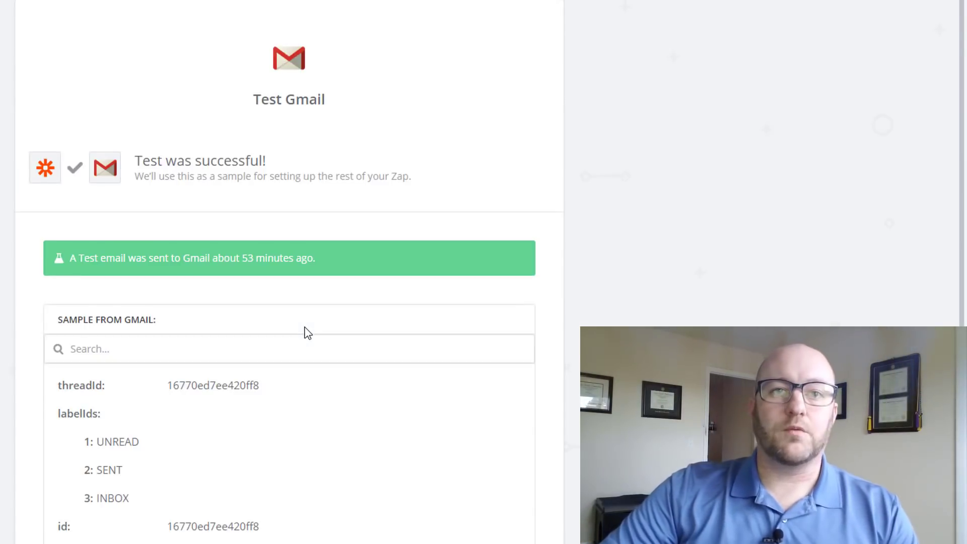
# Check the sender address and send the test Request for Review email through Gmail.
pyautogui.scroll(-2, 216, 423)
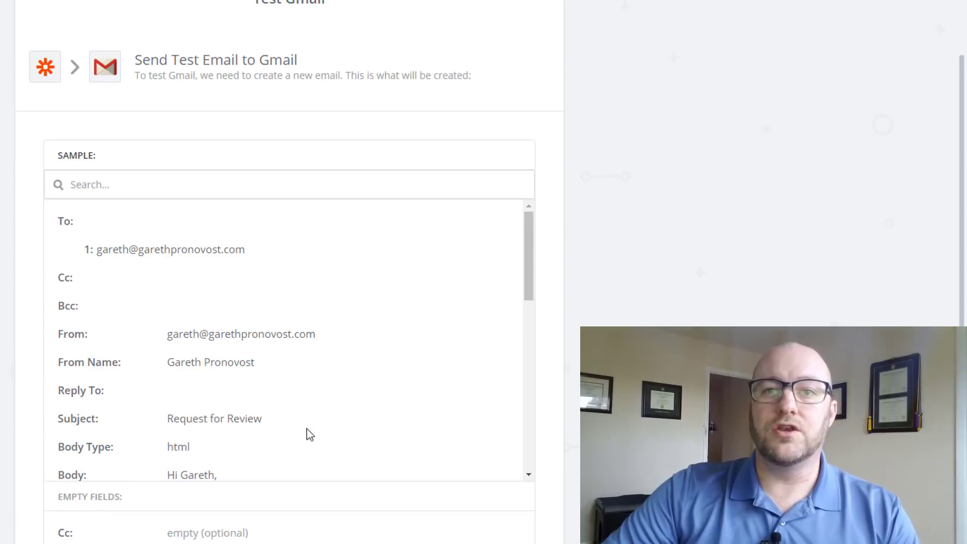
pyautogui.scroll(-4, 306, 433)
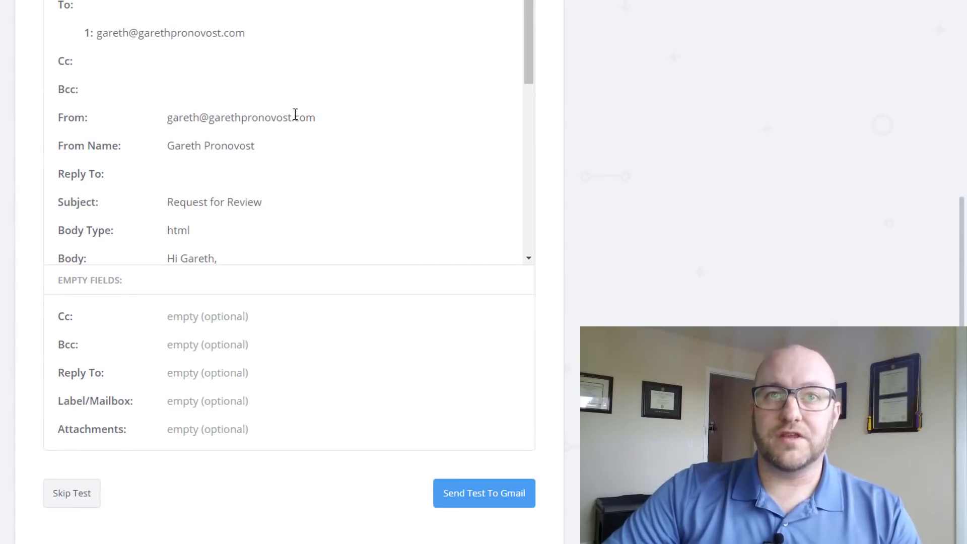
pyautogui.tripleClick(295, 116)
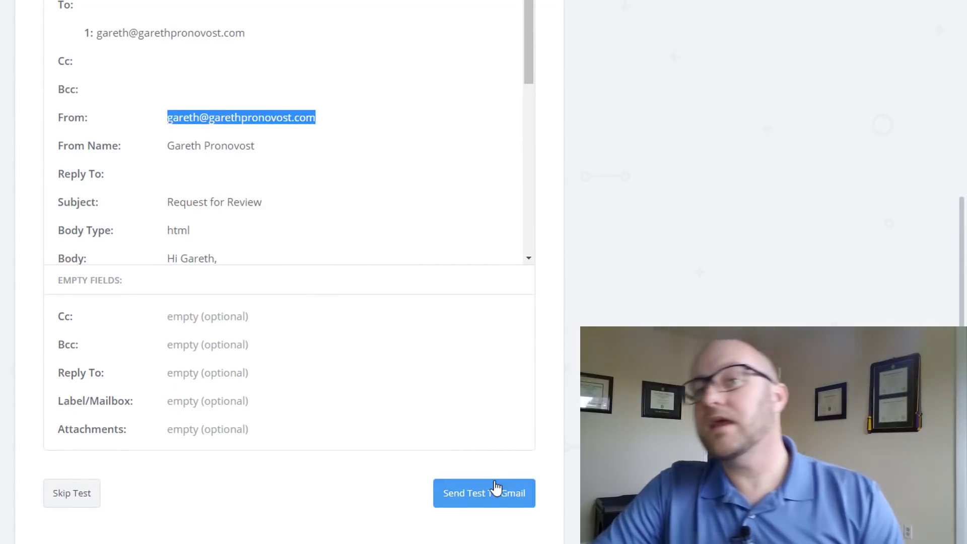
pyautogui.click(508, 496)
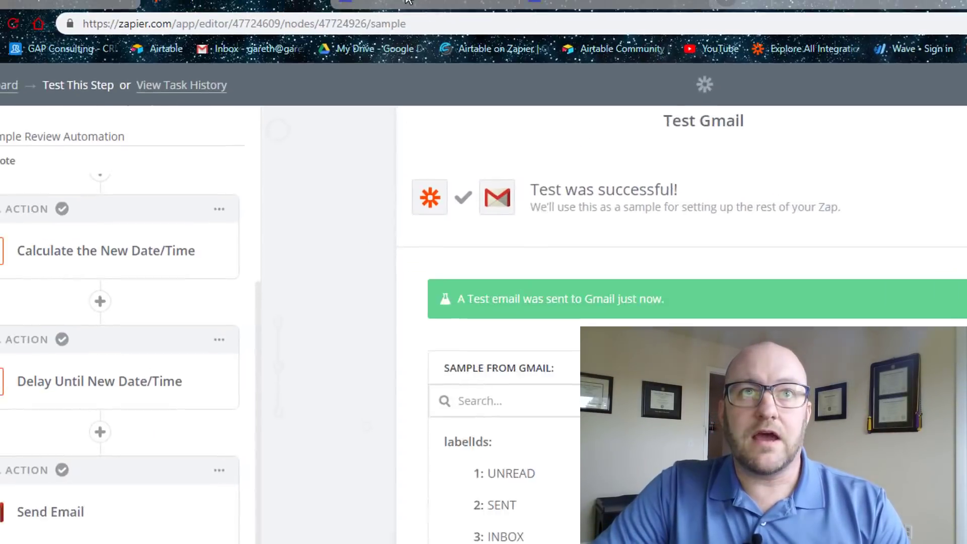
# Follow the 'here' link in the received Request for Review email to the review form.
pyautogui.hotkey('ctrl', 'Tab')
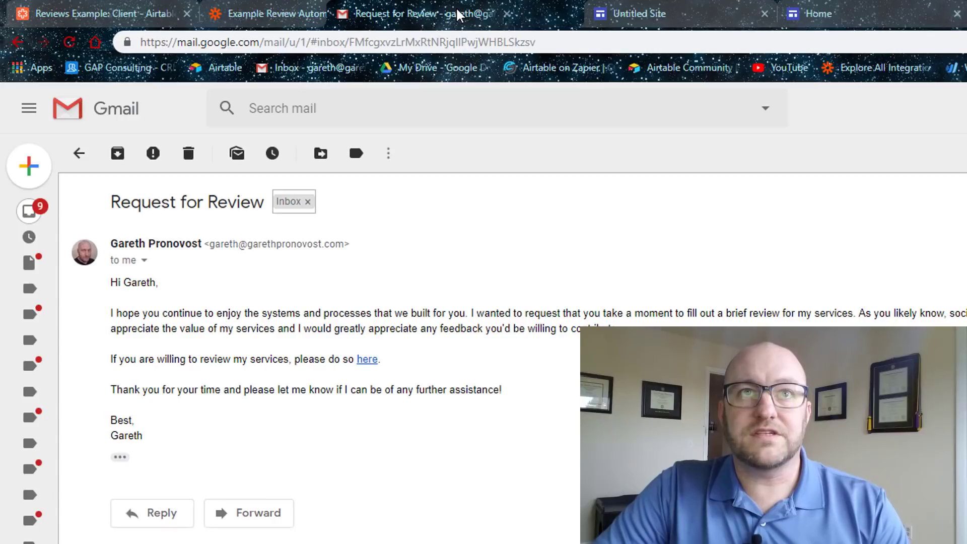
pyautogui.click(367, 359)
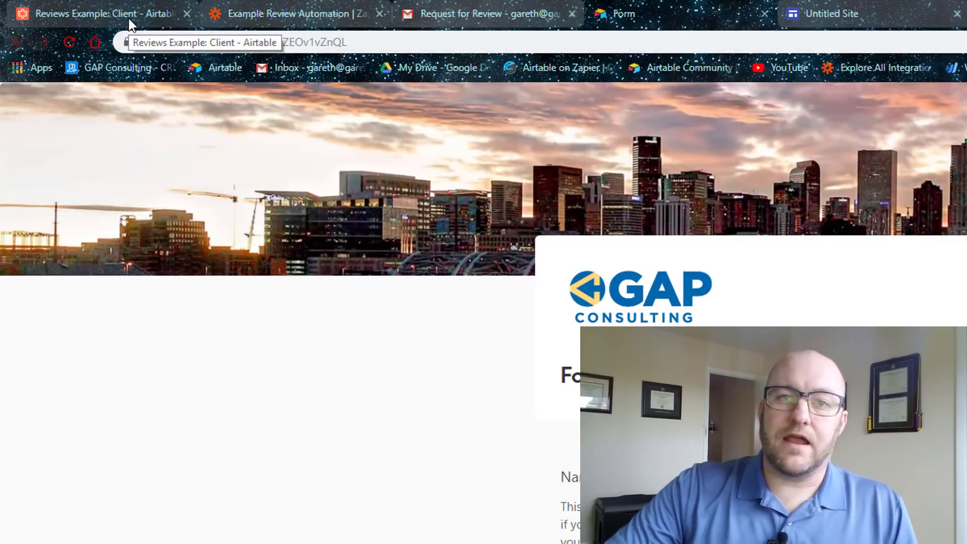
# Switch to the Reviews table and look through its review submission Form view.
pyautogui.click(128, 18)
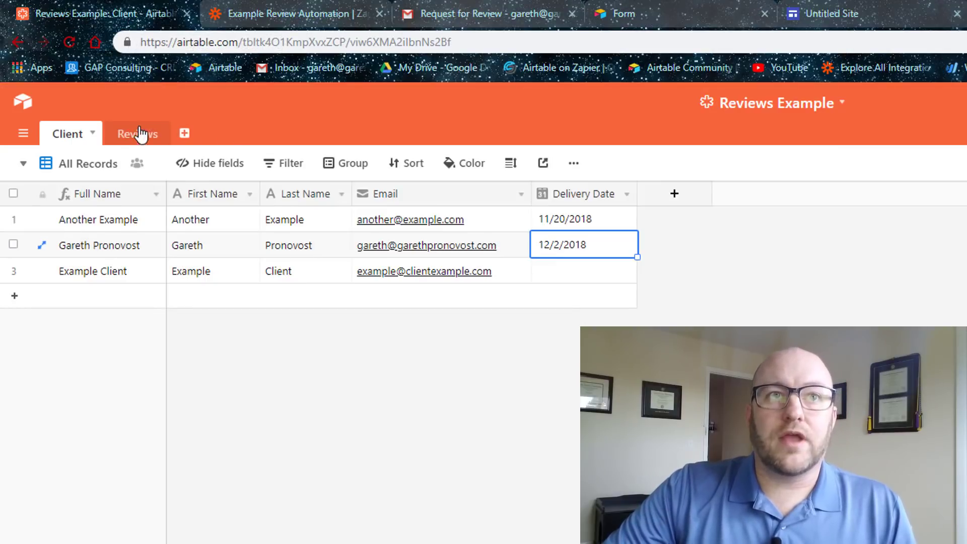
pyautogui.click(135, 144)
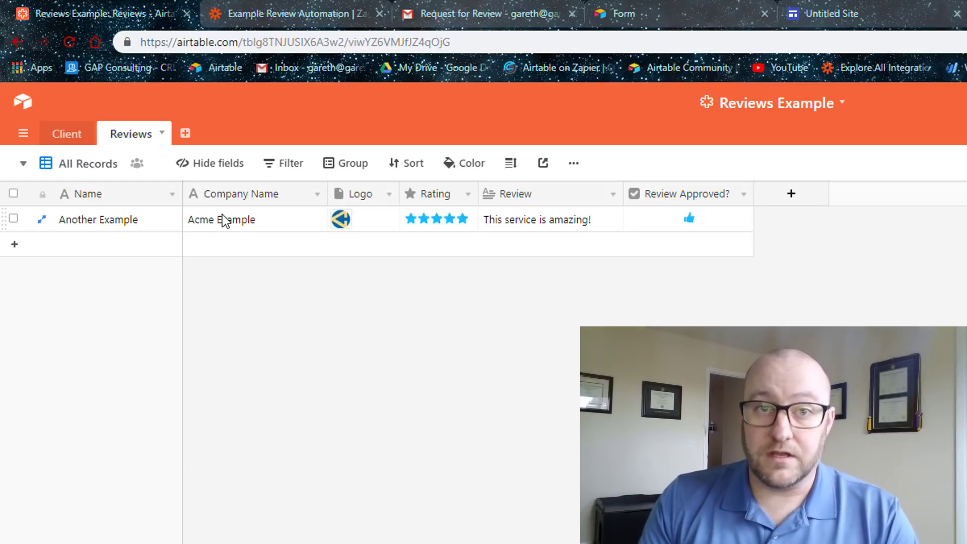
pyautogui.click(78, 163)
pyautogui.click(50, 225)
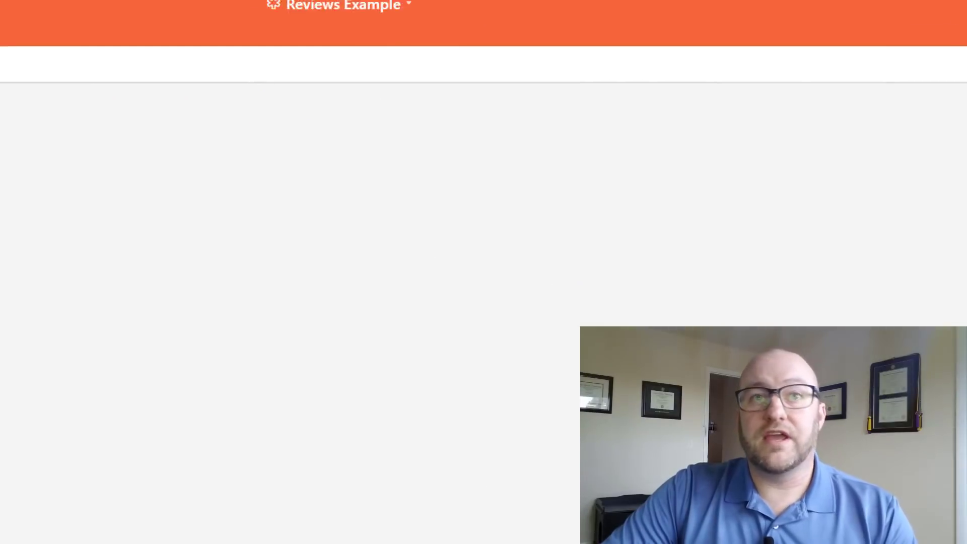
pyautogui.scroll(-3, 344, 302)
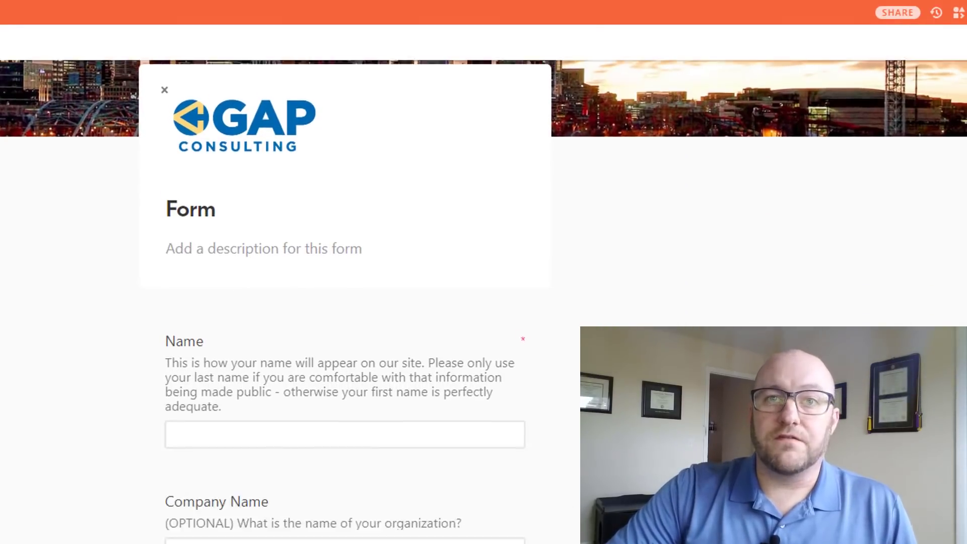
pyautogui.scroll(-5, 345, 302)
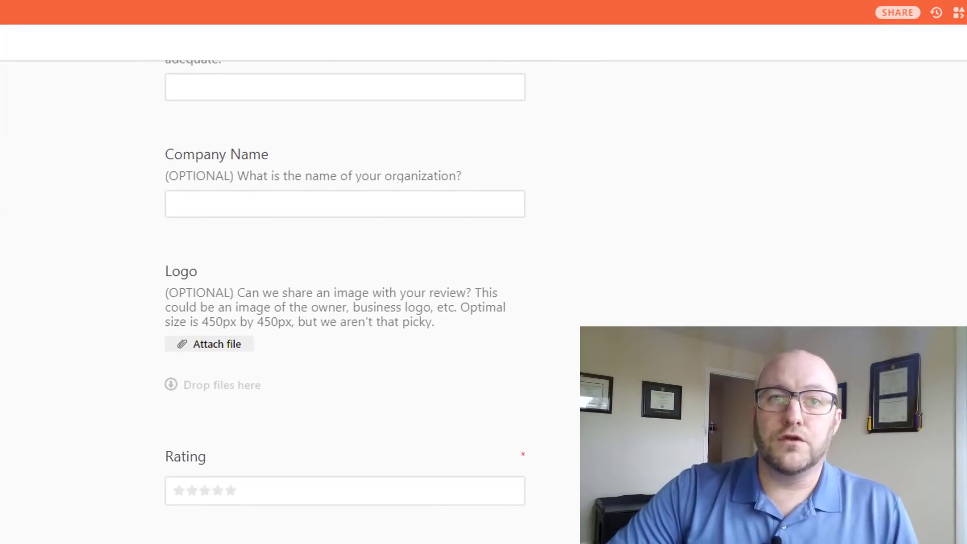
pyautogui.scroll(1, 345, 302)
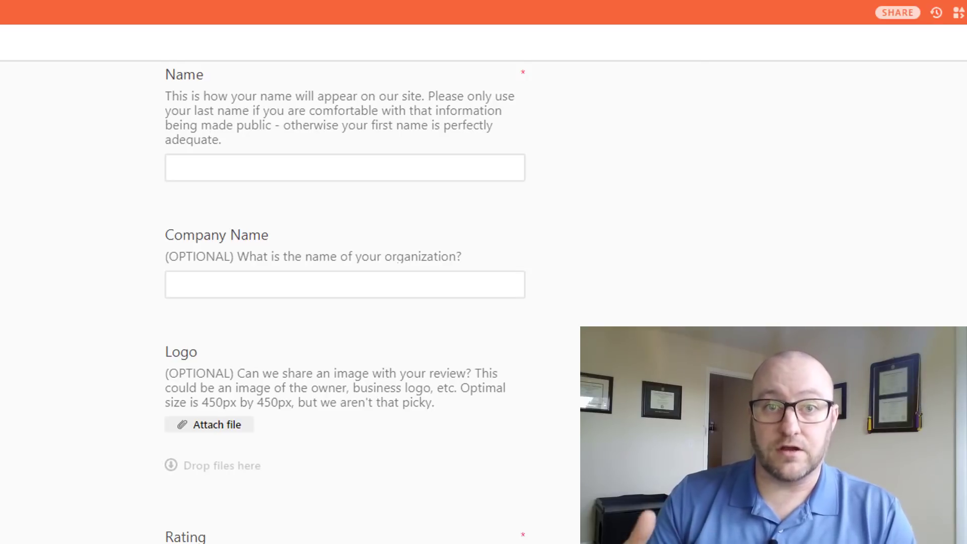
pyautogui.scroll(1, 344, 302)
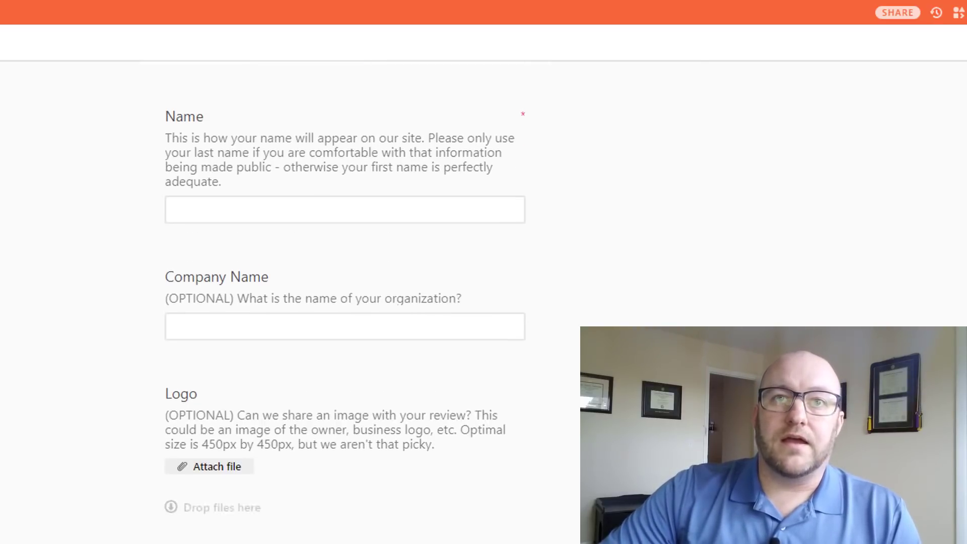
pyautogui.scroll(-5, 345, 302)
pyautogui.scroll(7, 345, 303)
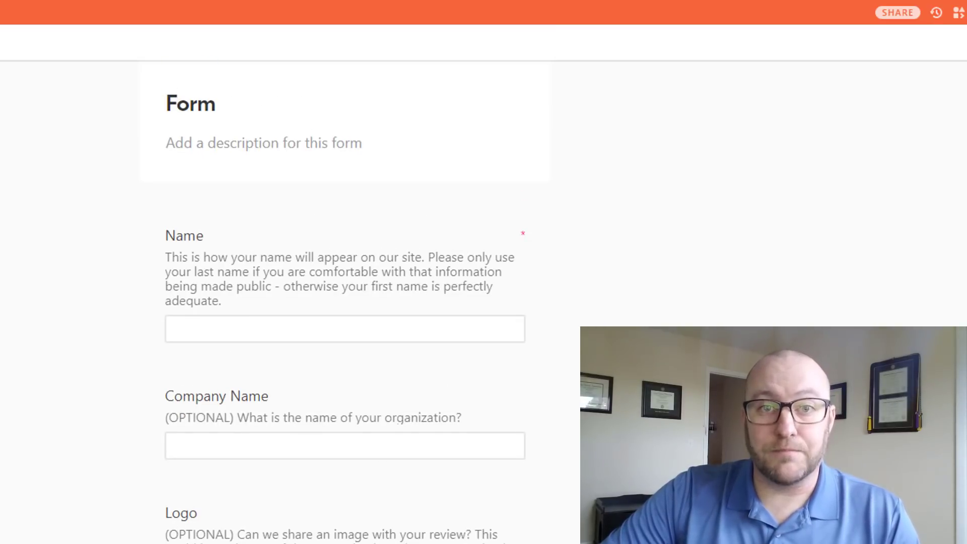
pyautogui.scroll(2, 405, 263)
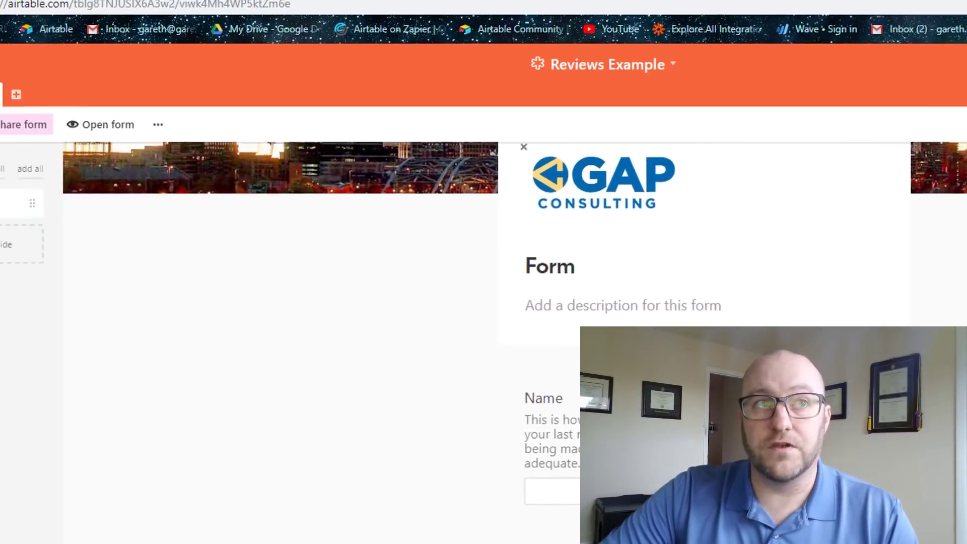
# View the reviews Gallery, then return to the All Records grid.
pyautogui.click(65, 161)
pyautogui.click(91, 276)
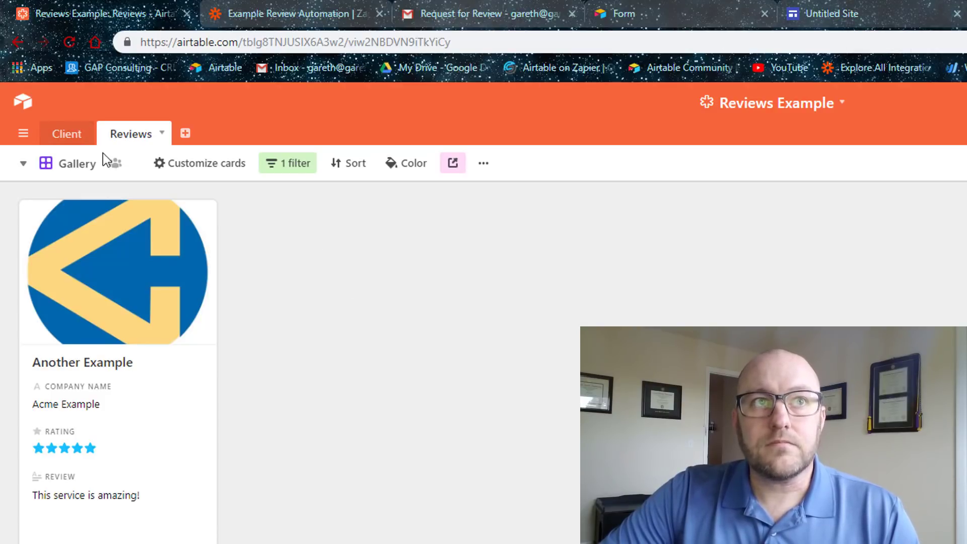
pyautogui.click(77, 163)
pyautogui.click(96, 203)
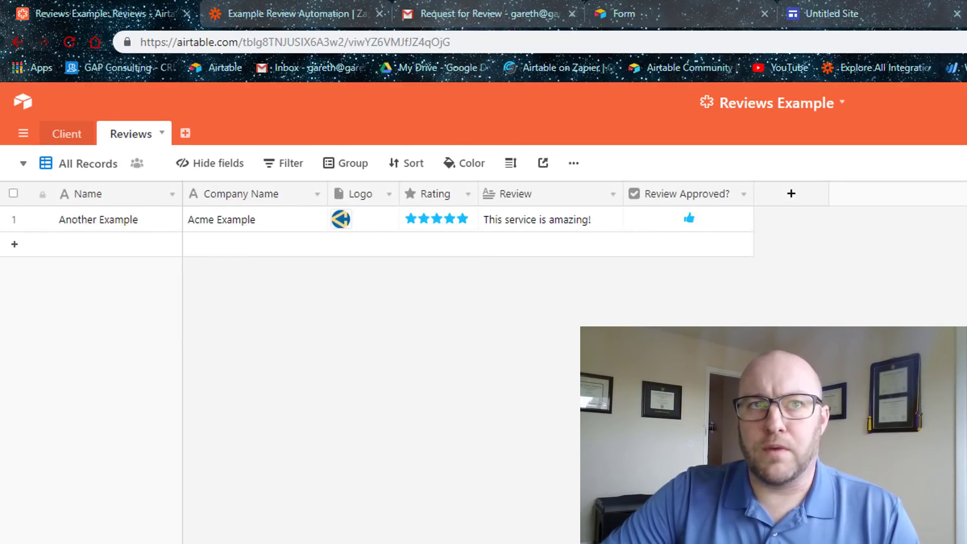
# Start the review form by entering the name Example Info.
pyautogui.click(647, 8)
pyautogui.scroll(-2, 861, 310)
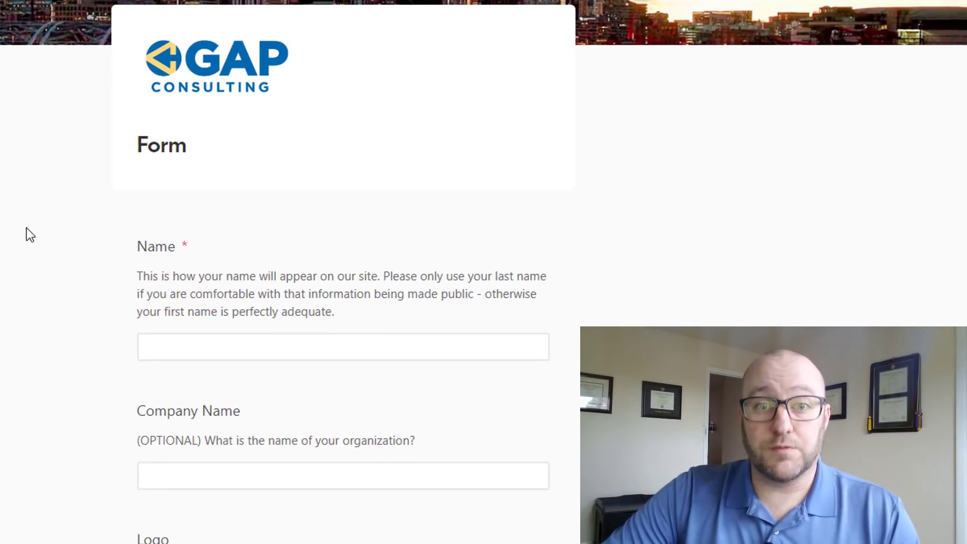
pyautogui.click(198, 338)
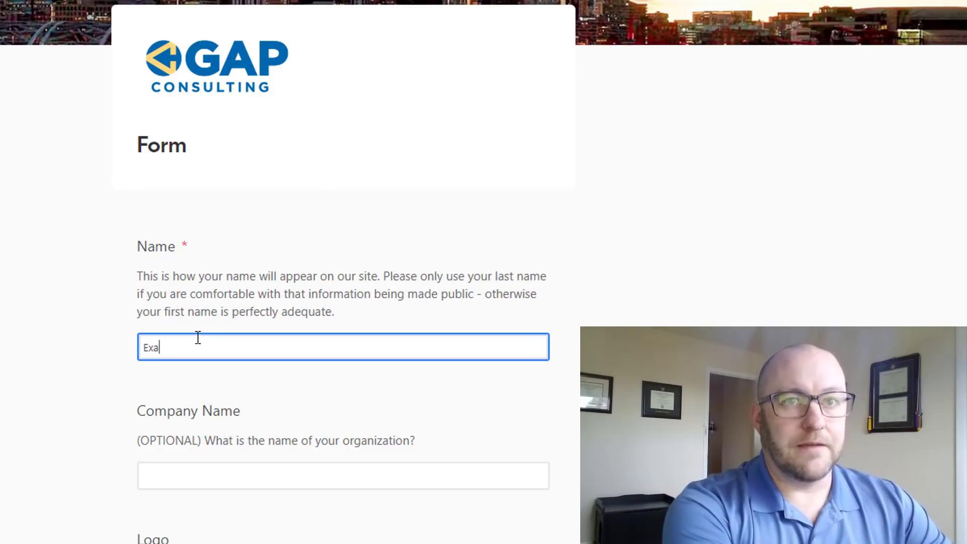
pyautogui.press('Tab')
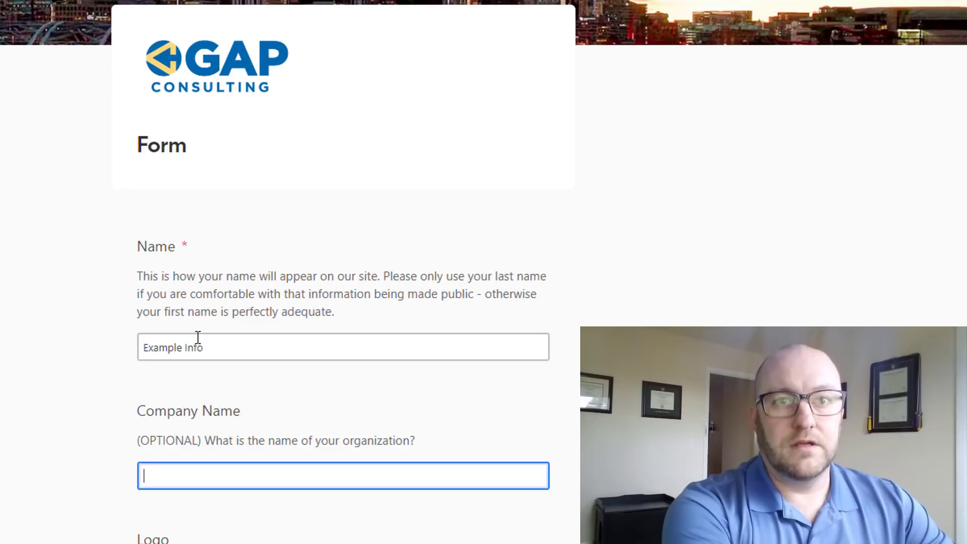
pyautogui.scroll(-5, 272, 309)
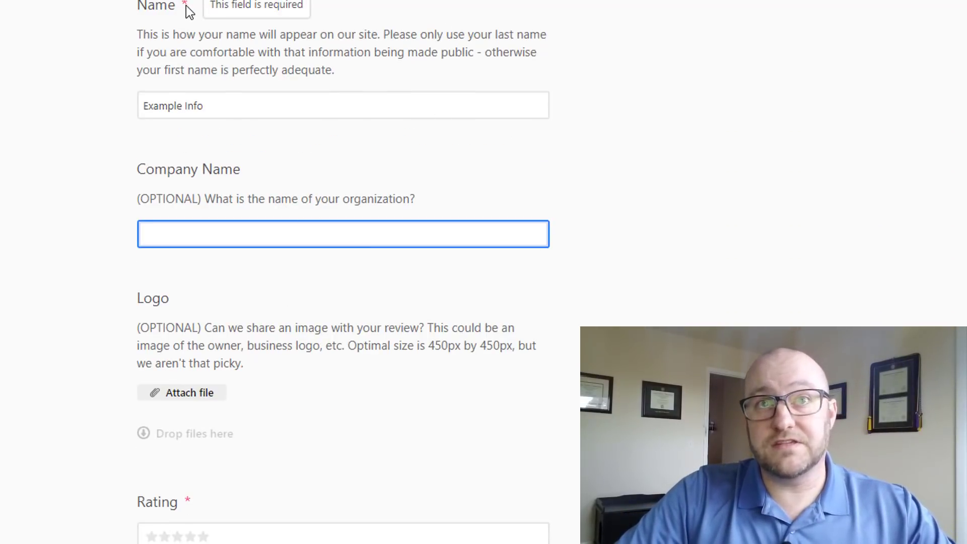
pyautogui.scroll(-2, 166, 336)
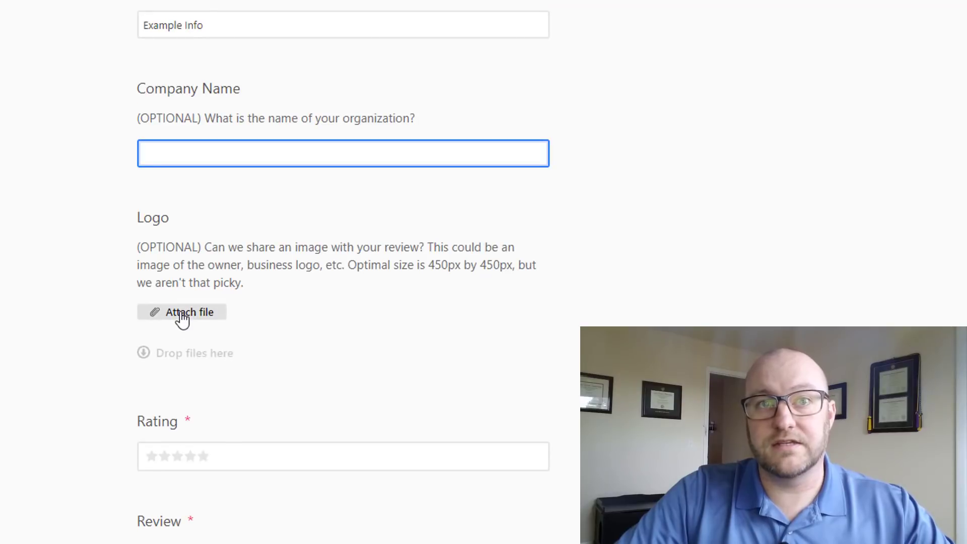
# Attach gap-consulting-logo (transparent).png as the logo.
pyautogui.click(181, 318)
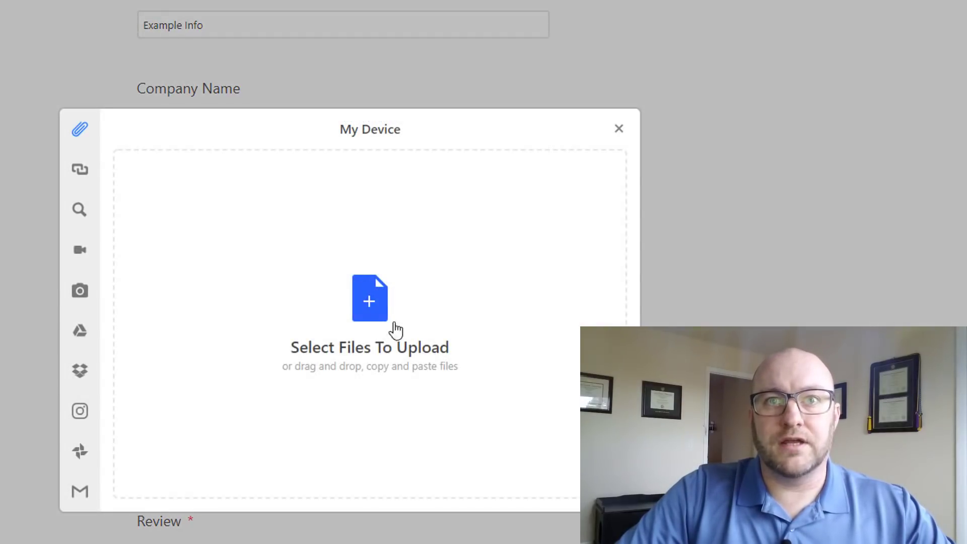
pyautogui.click(366, 322)
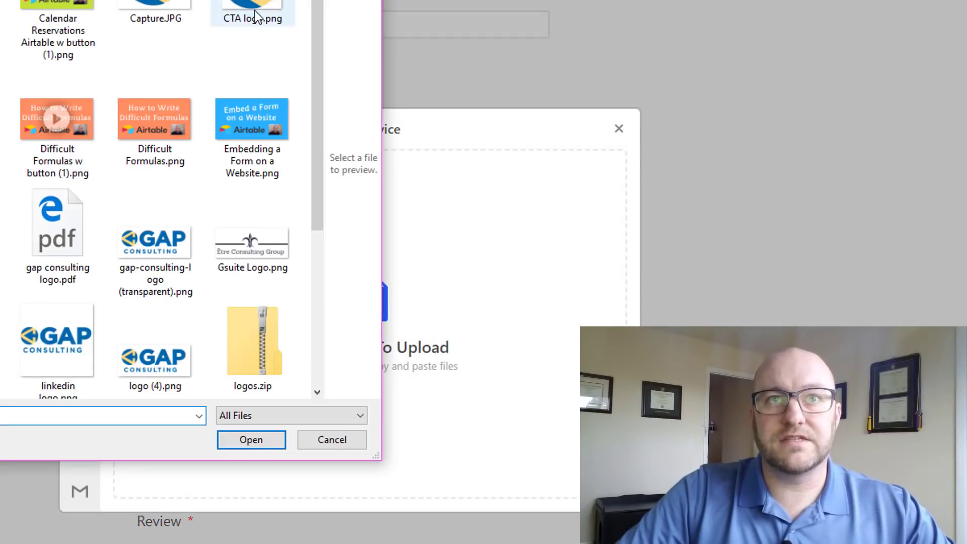
pyautogui.doubleClick(156, 247)
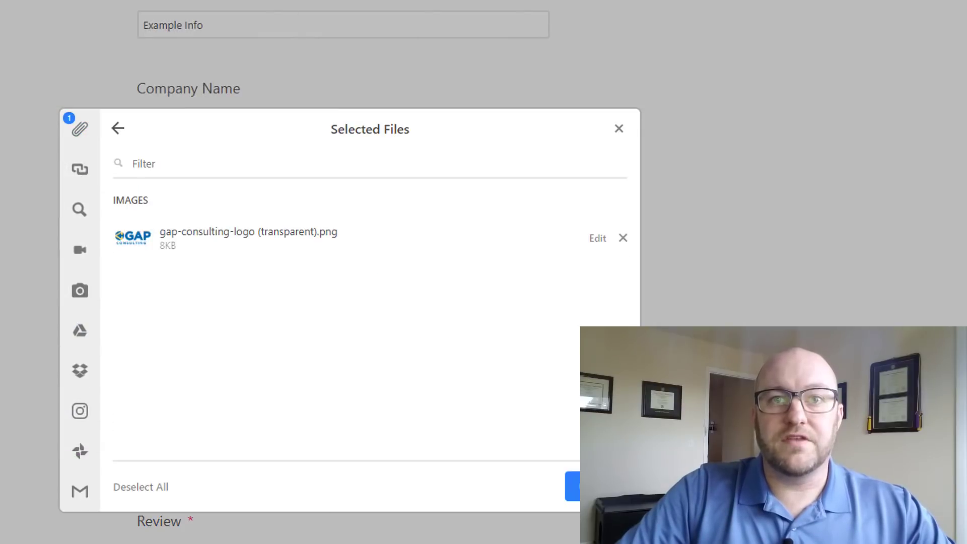
pyautogui.click(574, 486)
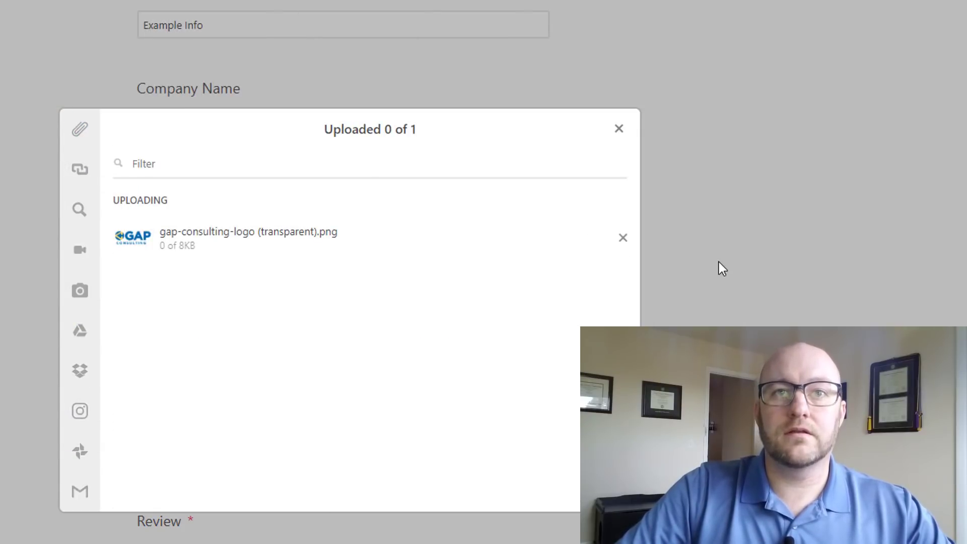
# Give a five-star rating and begin the review 'These are my example comme'.
pyautogui.scroll(-6, 636, 297)
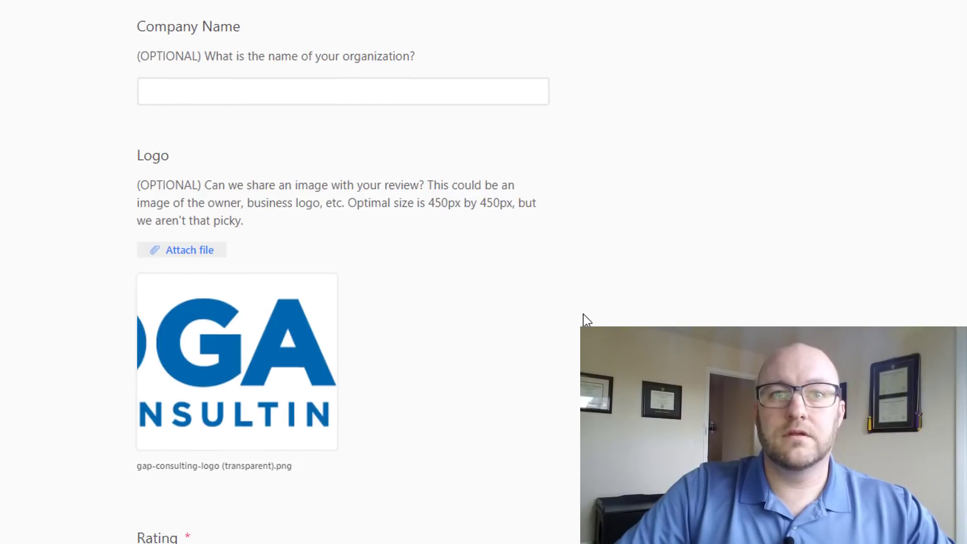
pyautogui.click(206, 314)
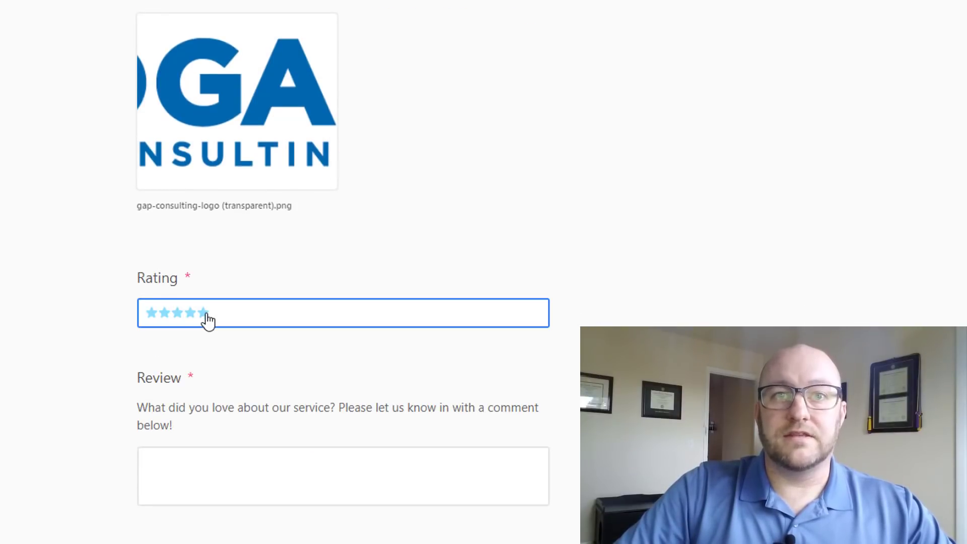
pyautogui.click(209, 499)
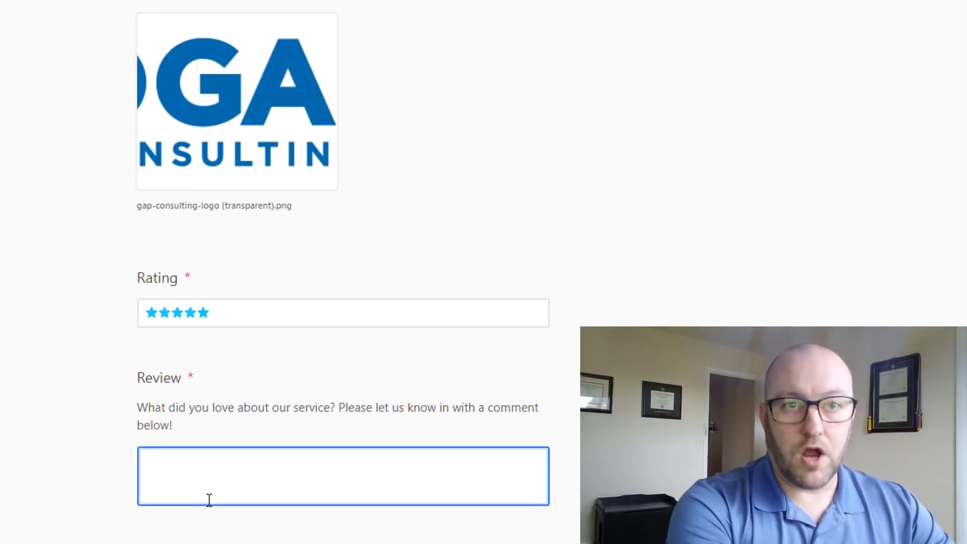
pyautogui.write('These are m')
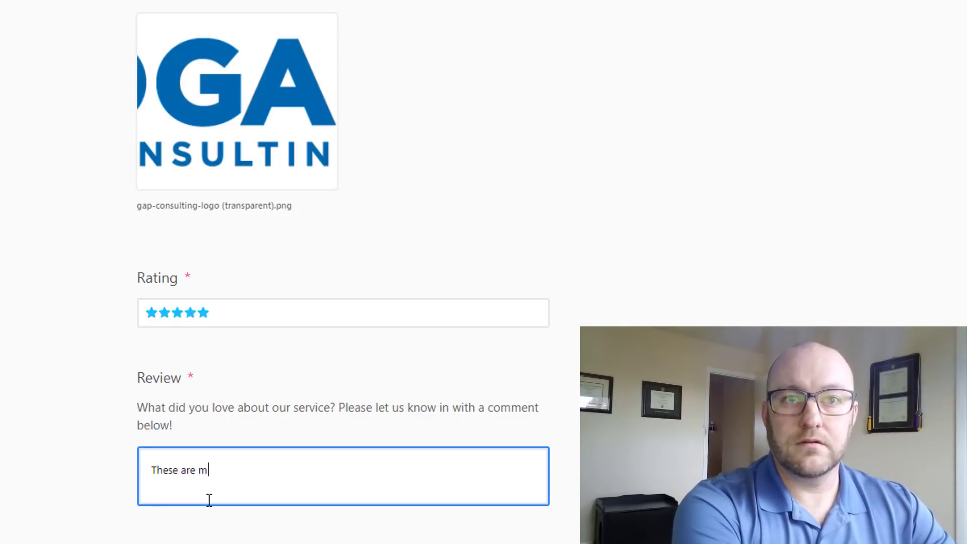
pyautogui.write('y example comme')
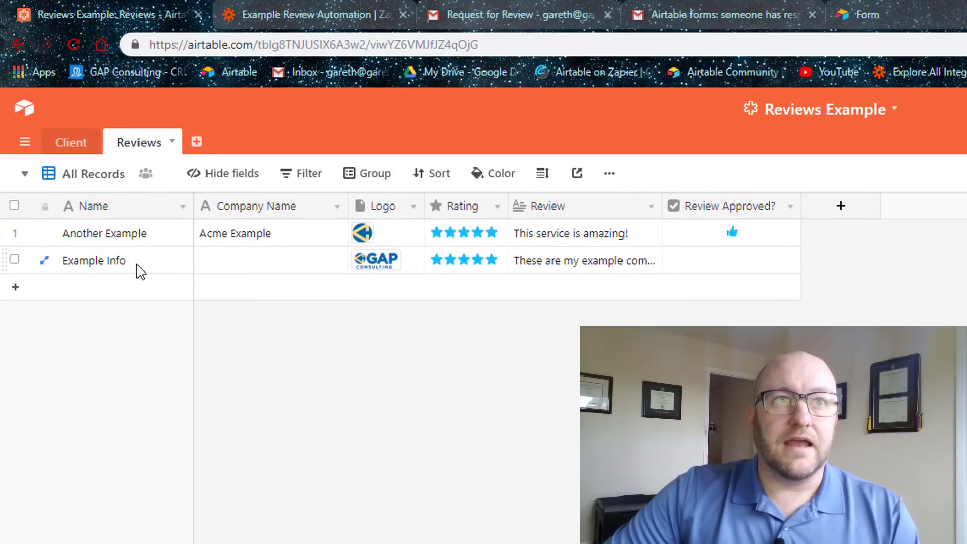
# Look at the new Example Info record and the Gallery view's approval filter.
pyautogui.click(140, 269)
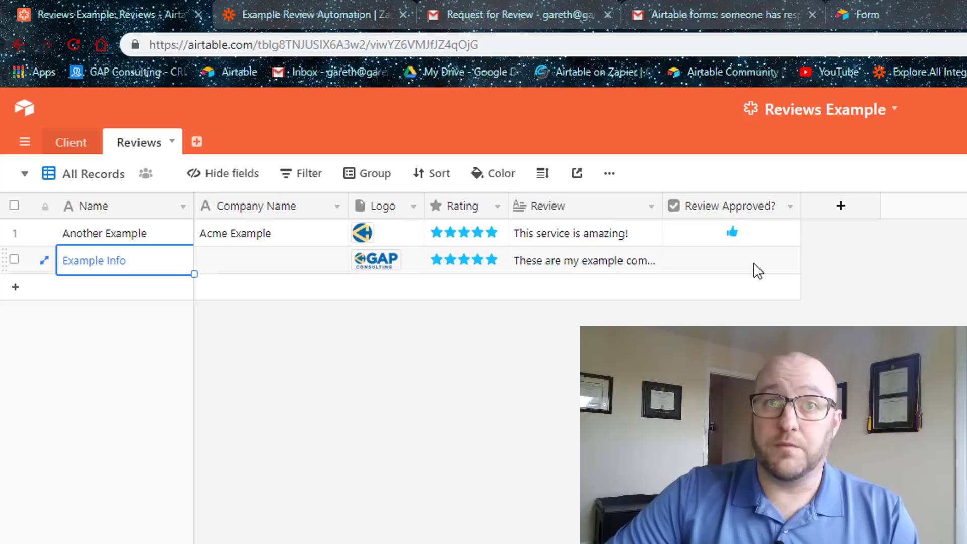
pyautogui.click(79, 176)
pyautogui.click(119, 285)
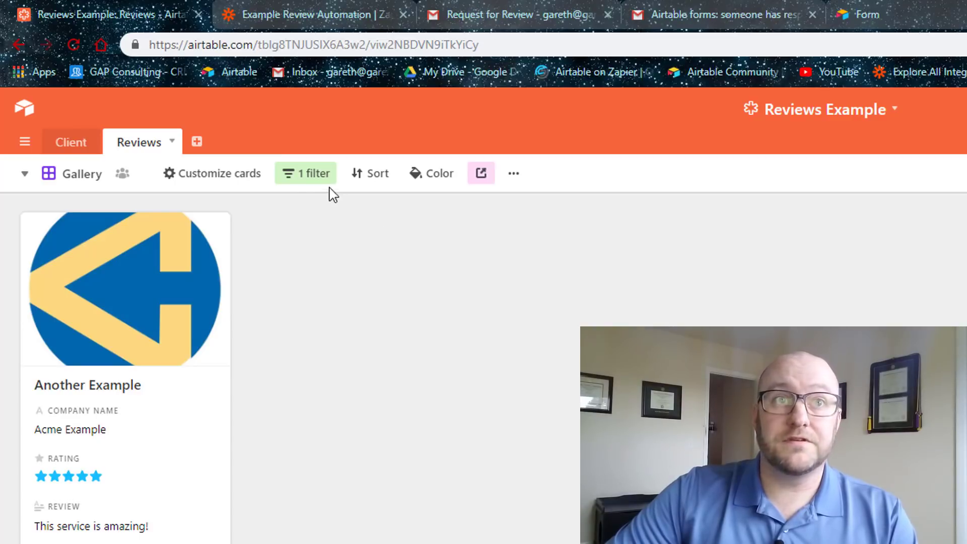
pyautogui.click(308, 176)
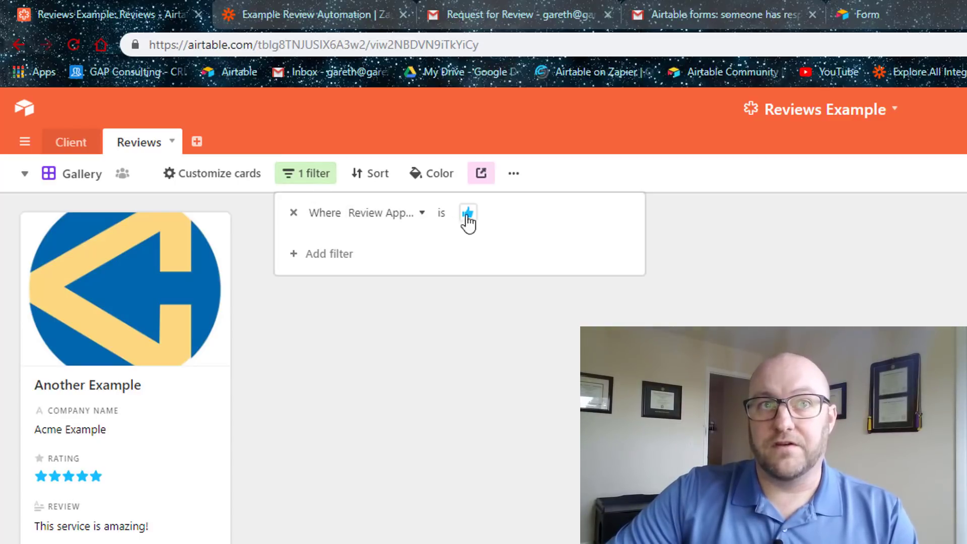
pyautogui.click(489, 384)
# In All Records, tick Review Approved? for the Example Info review.
pyautogui.click(82, 176)
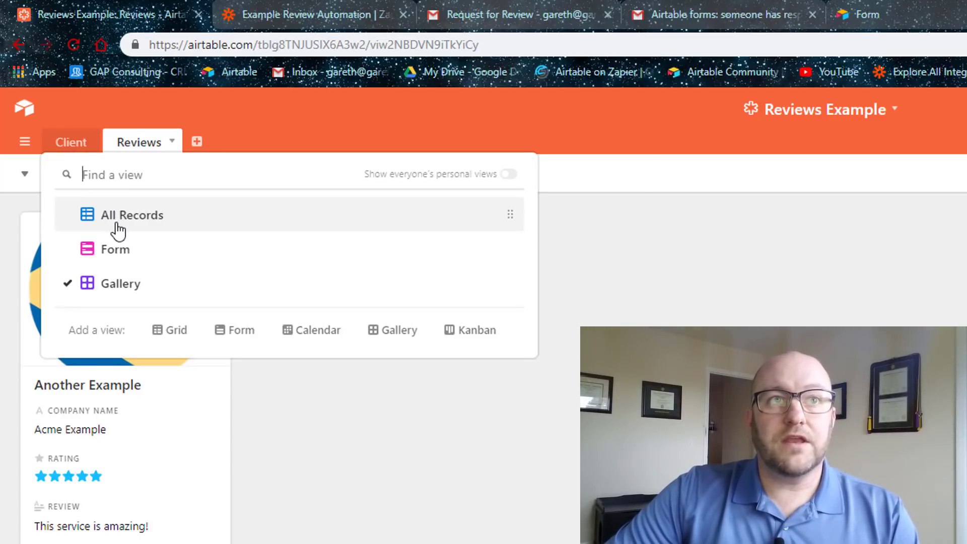
pyautogui.click(118, 231)
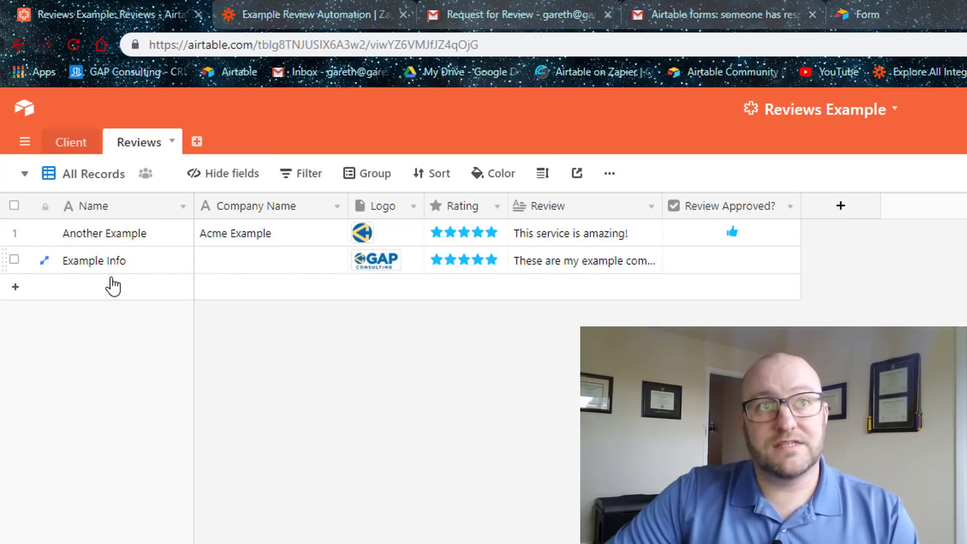
pyautogui.click(103, 261)
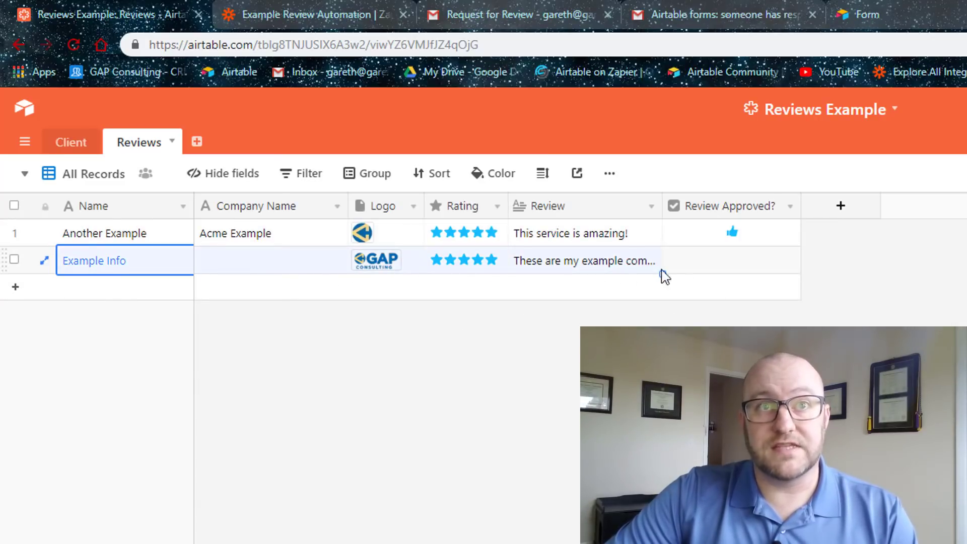
pyautogui.click(728, 269)
pyautogui.click(730, 264)
pyautogui.press('Escape')
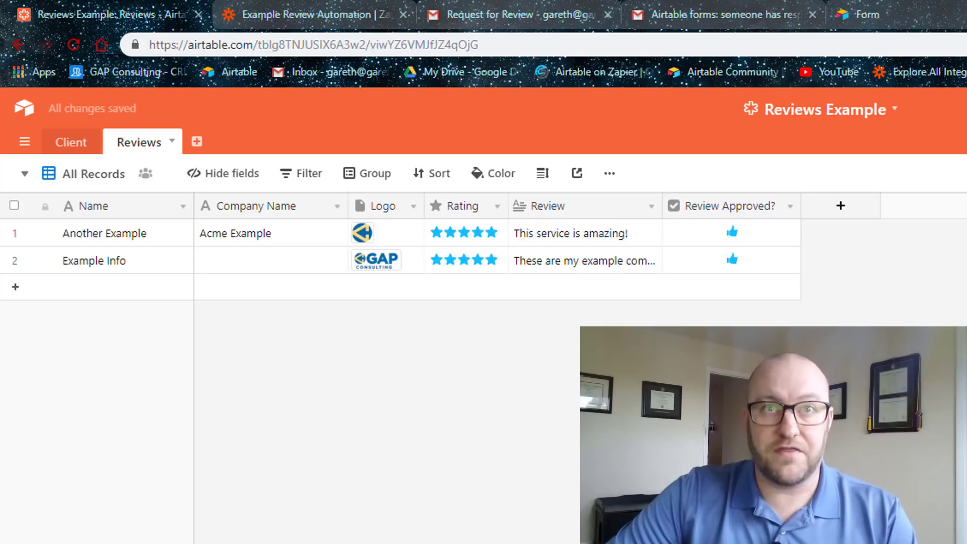
# Switch back to the Gallery view to see the approved Example Info card.
pyautogui.click(98, 177)
pyautogui.click(140, 282)
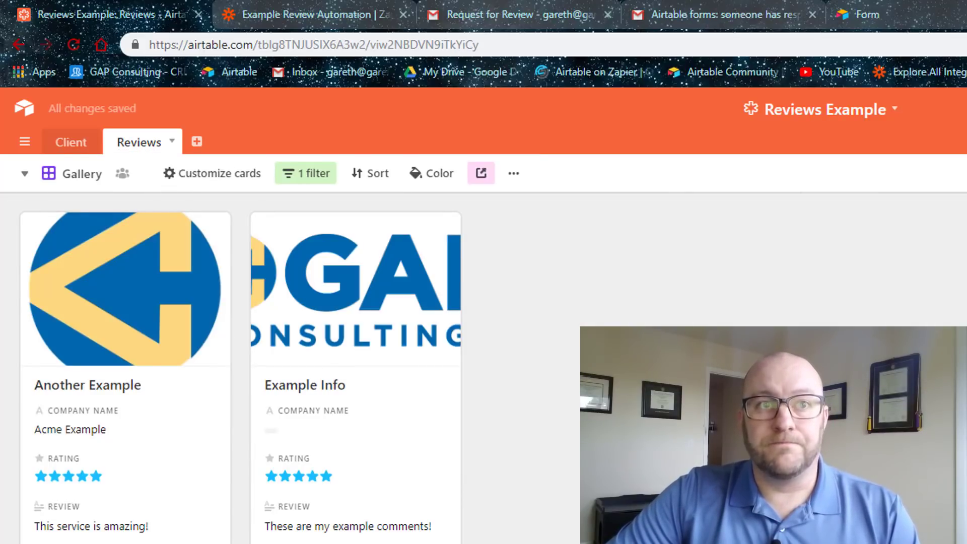
pyautogui.click(90, 177)
pyautogui.click(122, 103)
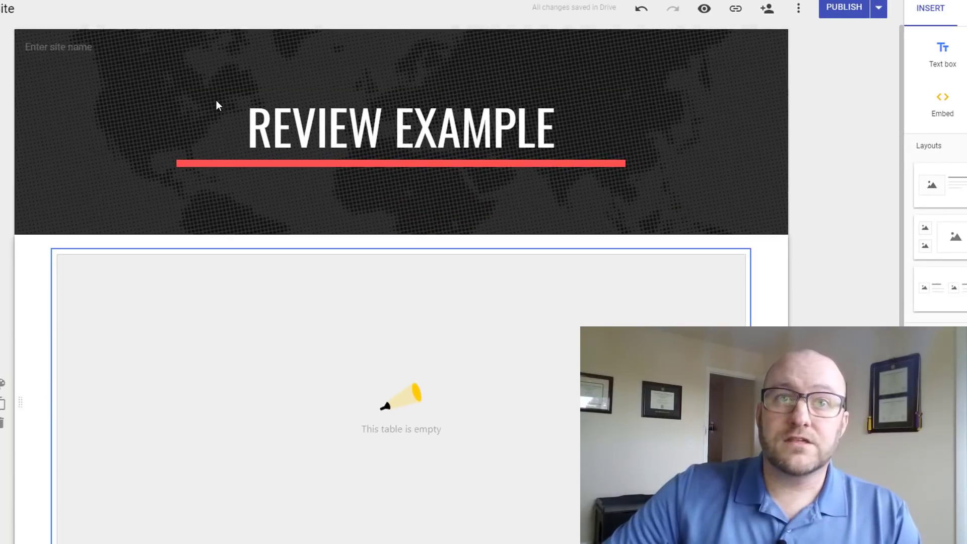
pyautogui.scroll(-3, 362, 191)
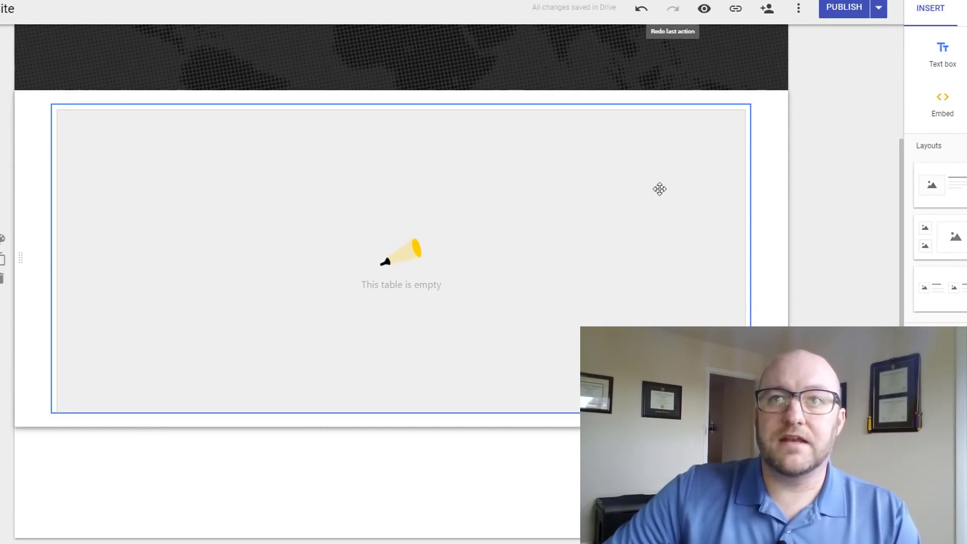
pyautogui.scroll(2, 881, 143)
pyautogui.click(942, 107)
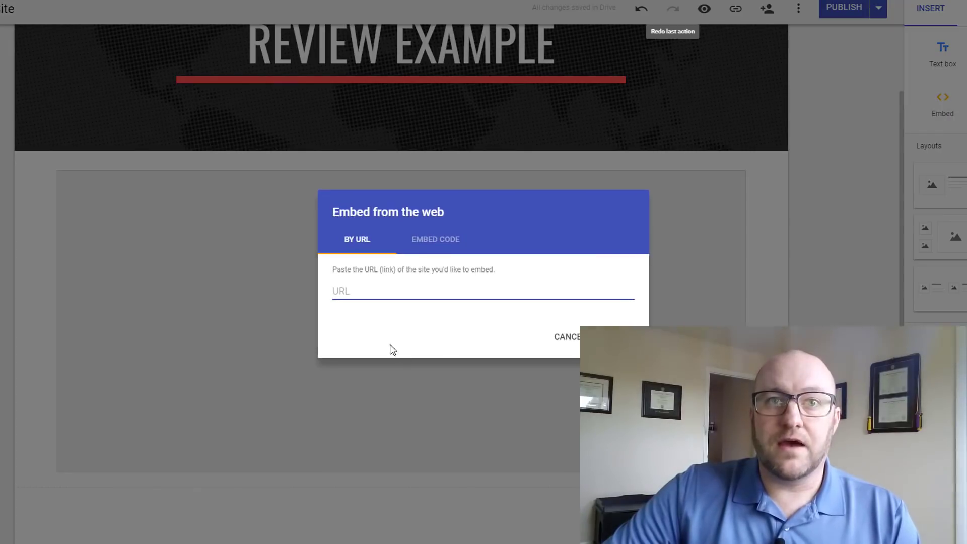
pyautogui.click(435, 239)
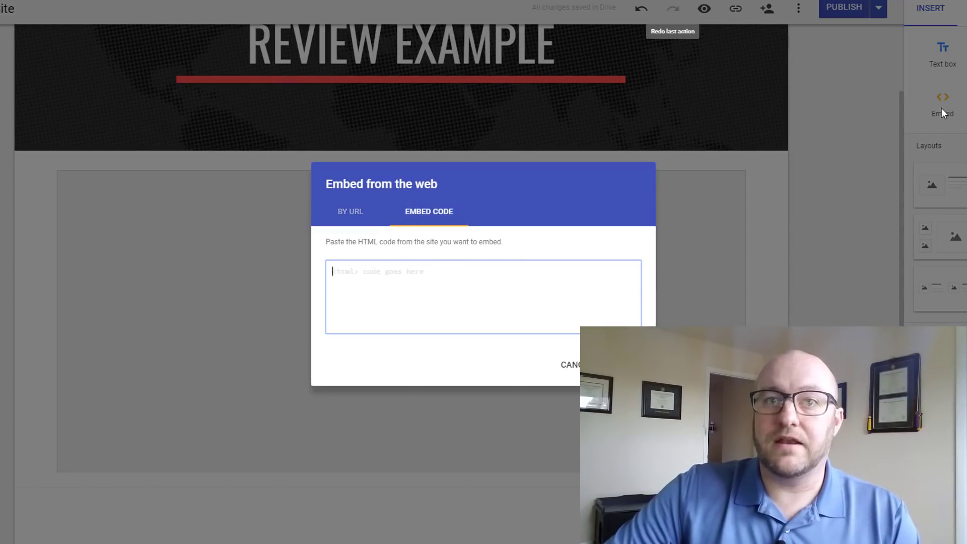
pyautogui.click(574, 364)
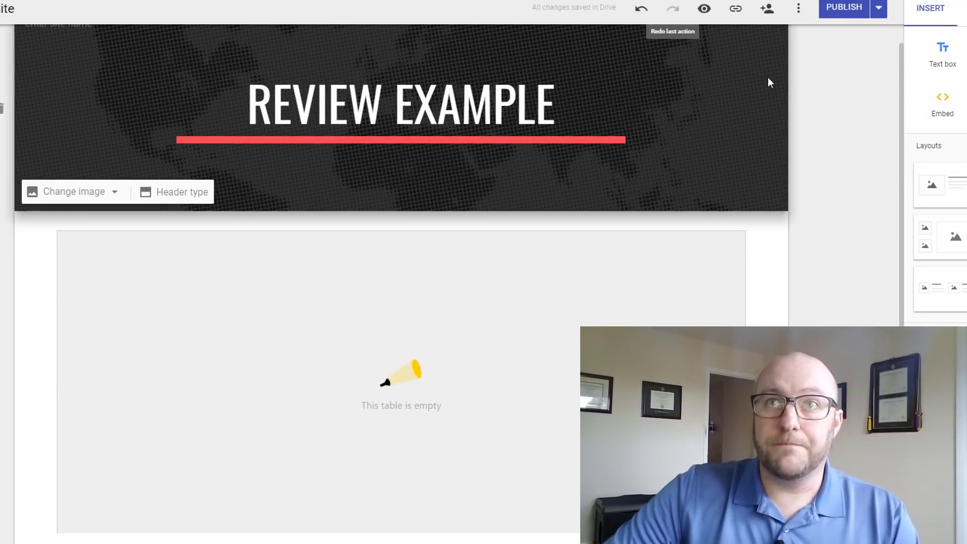
# Preview the Review Example site to see its embedded gallery of approved review cards.
pyautogui.click(704, 8)
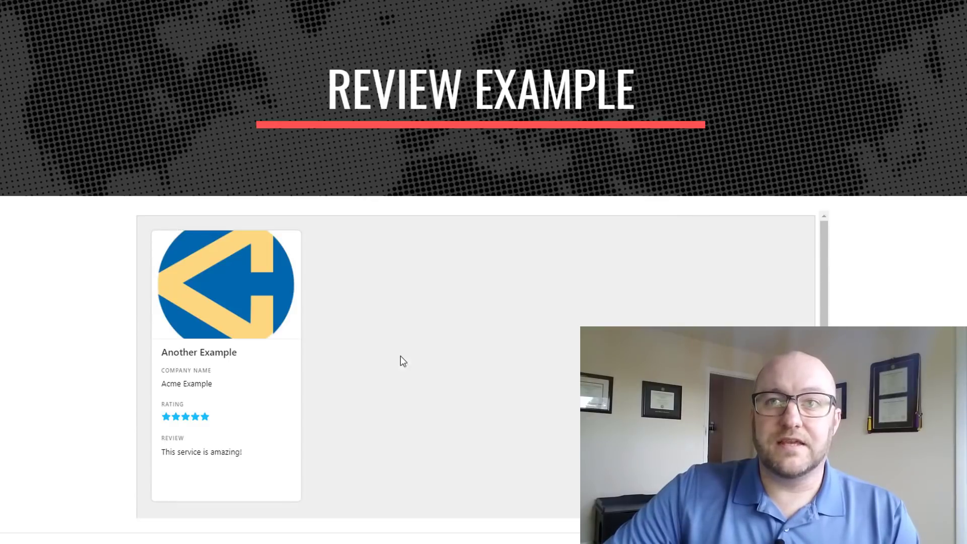